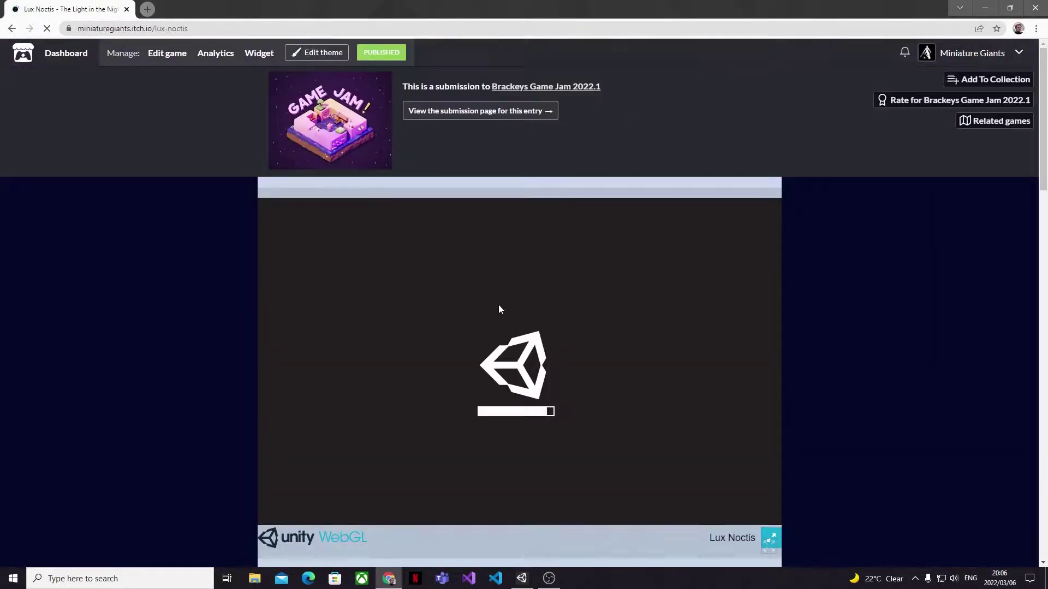
Start Lux Noctis and walk and jump the boy to flip both lamp levers.
{"action": "scroll", "coordinate": [499, 309], "scroll_direction": "down", "scroll_amount": 1}
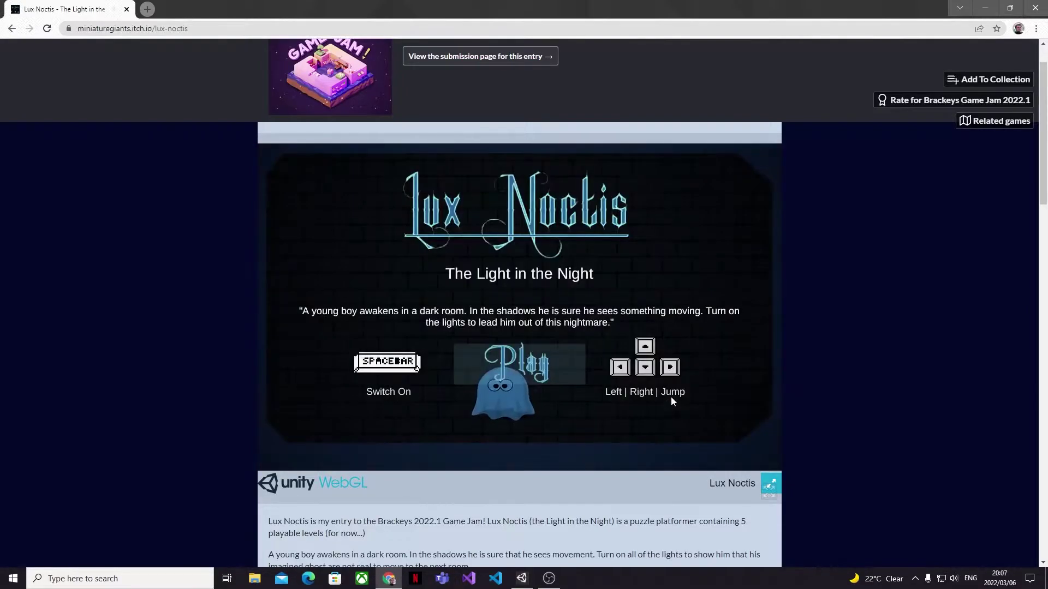
{"action": "left_click", "coordinate": [521, 371]}
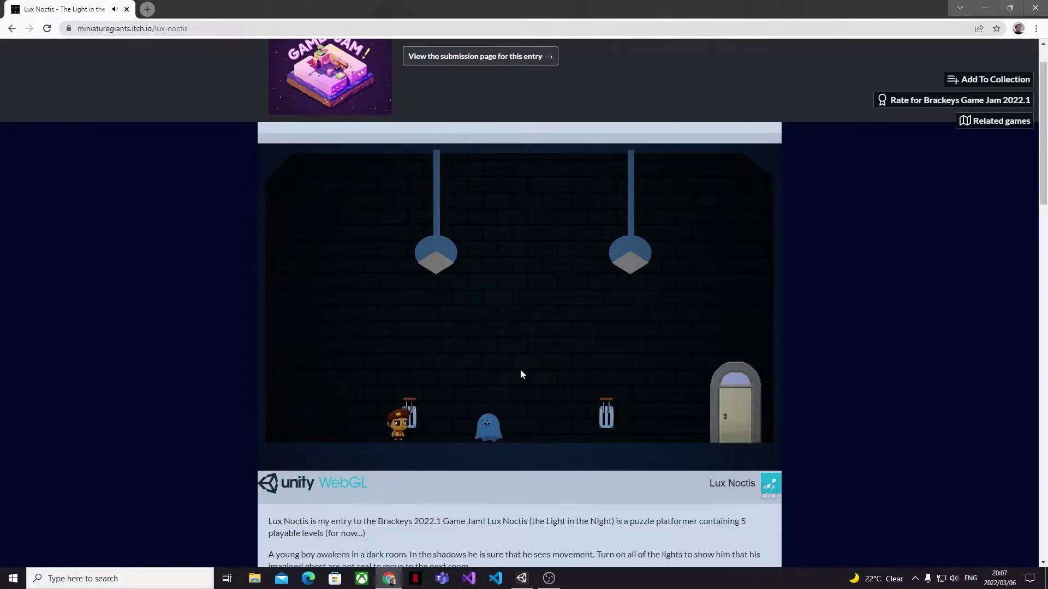
{"action": "key", "text": "e"}
{"action": "key", "text": "space"}
{"action": "key", "text": "d"}
{"action": "key", "text": "e"}
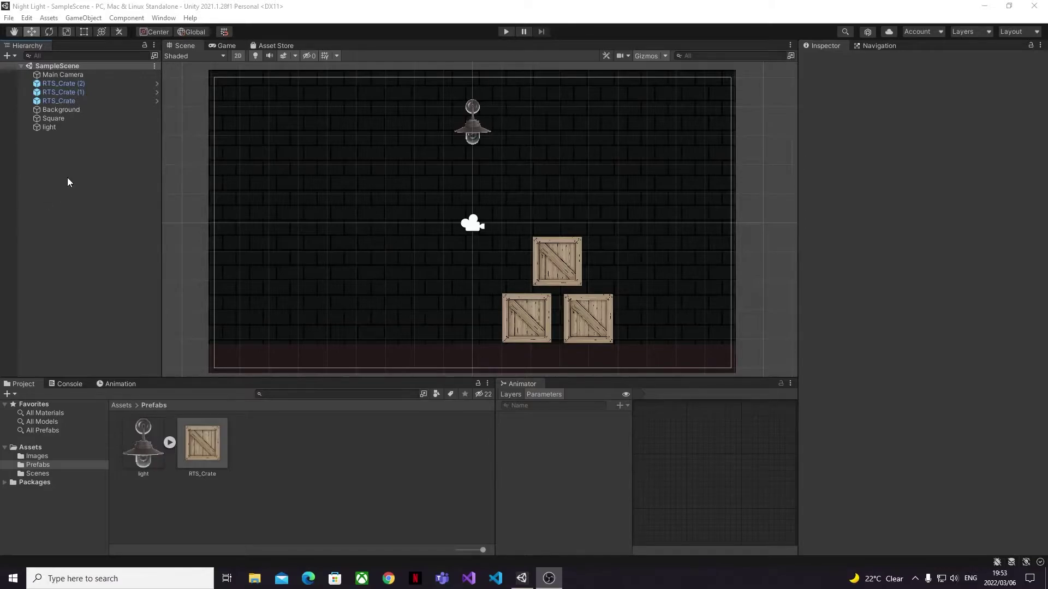
{"action": "right_click", "coordinate": [61, 166]}
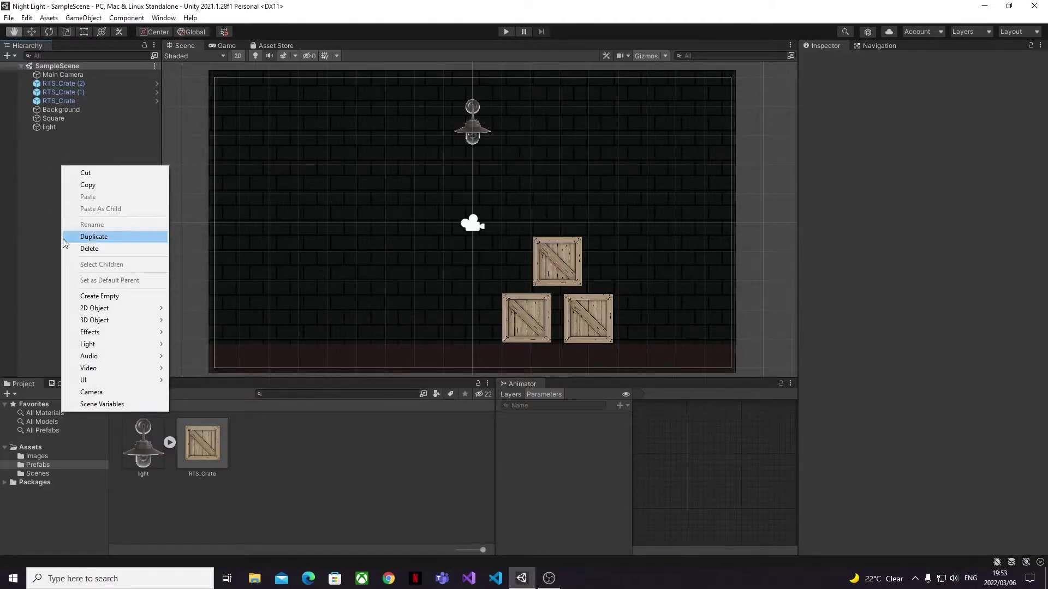
{"action": "mouse_move", "coordinate": [88, 345]}
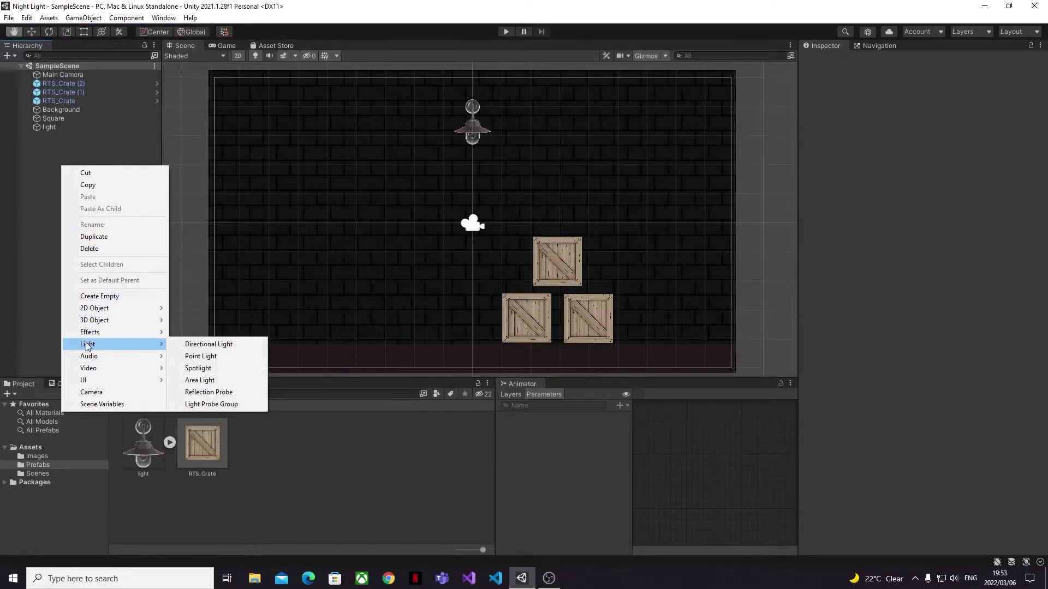
{"action": "left_click", "coordinate": [200, 346]}
{"action": "left_click_drag", "start_coordinate": [481, 184], "coordinate": [476, 102]}
{"action": "left_click_drag", "start_coordinate": [519, 139], "coordinate": [511, 140]}
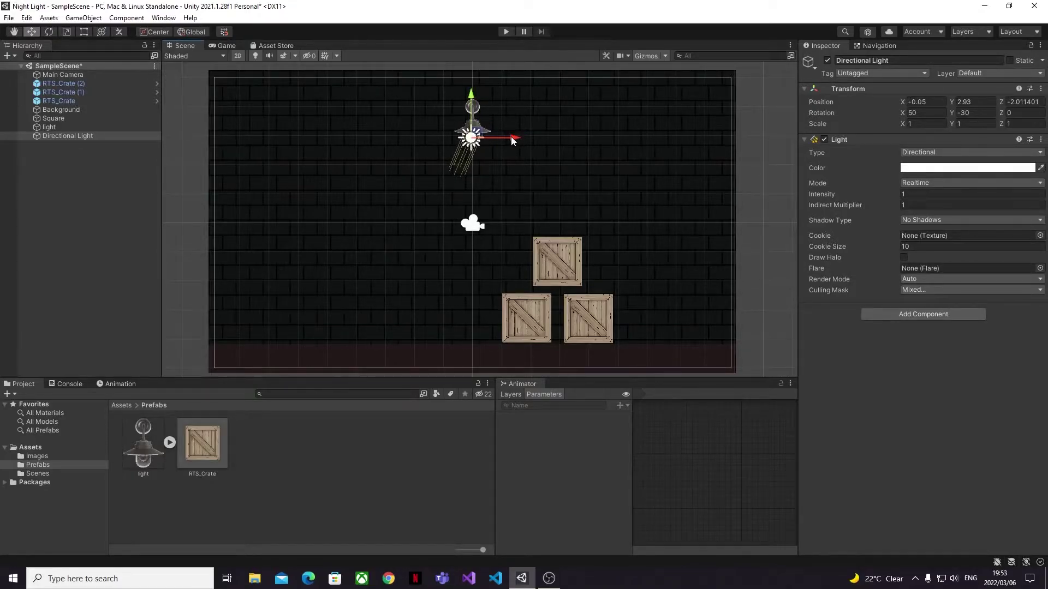
{"action": "left_click_drag", "start_coordinate": [896, 194], "coordinate": [930, 210]}
{"action": "right_click", "coordinate": [67, 207]}
{"action": "mouse_move", "coordinate": [86, 391]}
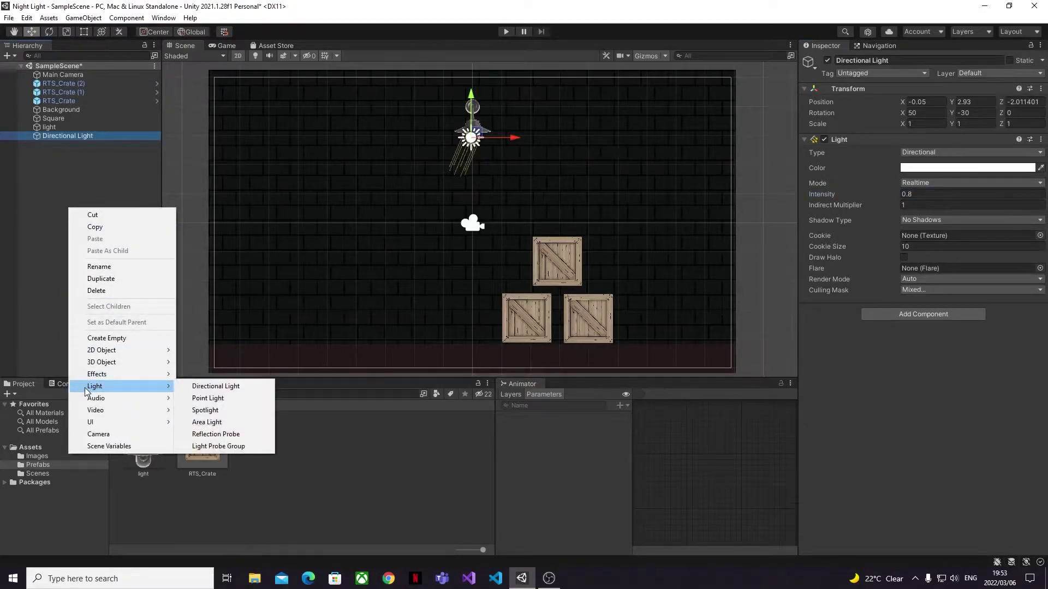
{"action": "left_click", "coordinate": [206, 399]}
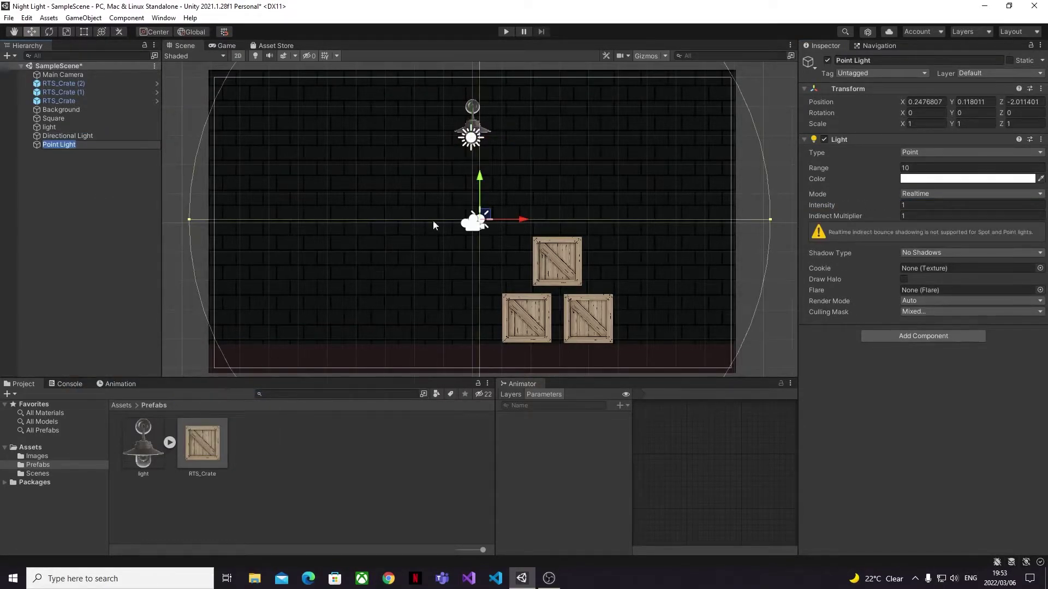
{"action": "left_click", "coordinate": [187, 218]}
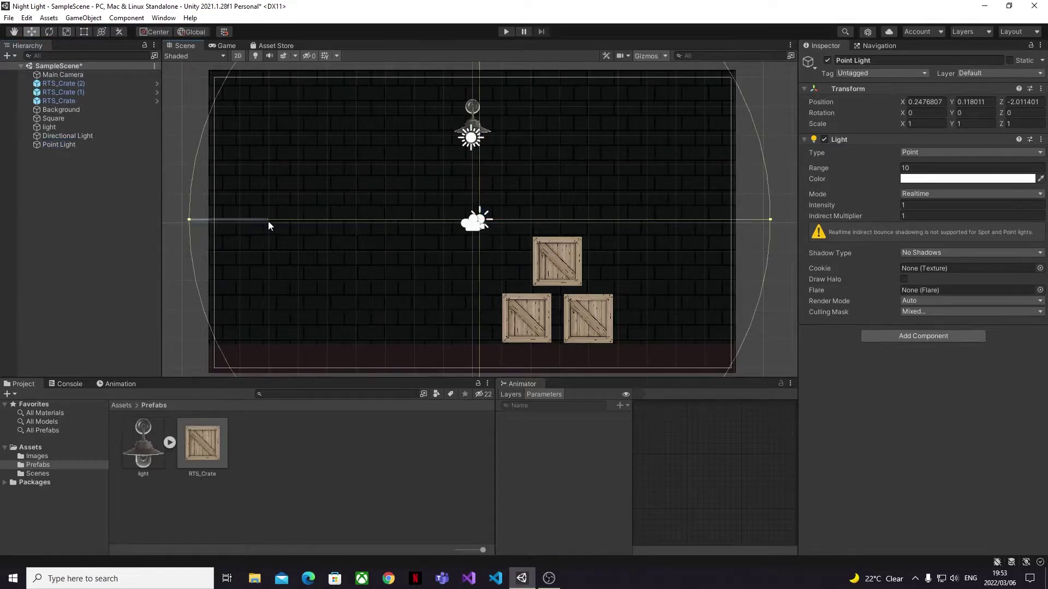
{"action": "left_click", "coordinate": [70, 145]}
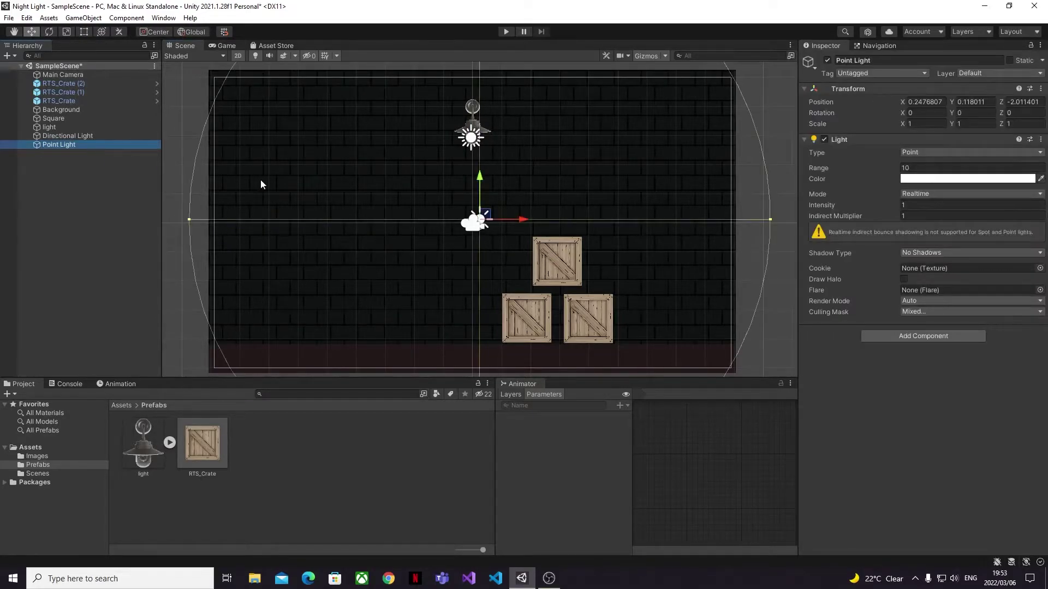
{"action": "mouse_move", "coordinate": [479, 176]}
{"action": "left_mouse_down"}
{"action": "mouse_move", "coordinate": [479, 229]}
{"action": "mouse_move", "coordinate": [479, 164]}
{"action": "left_mouse_up"}
{"action": "left_click", "coordinate": [935, 205]}
{"action": "type", "text": "3.89"}
{"action": "left_click_drag", "start_coordinate": [878, 205], "coordinate": [856, 205]}
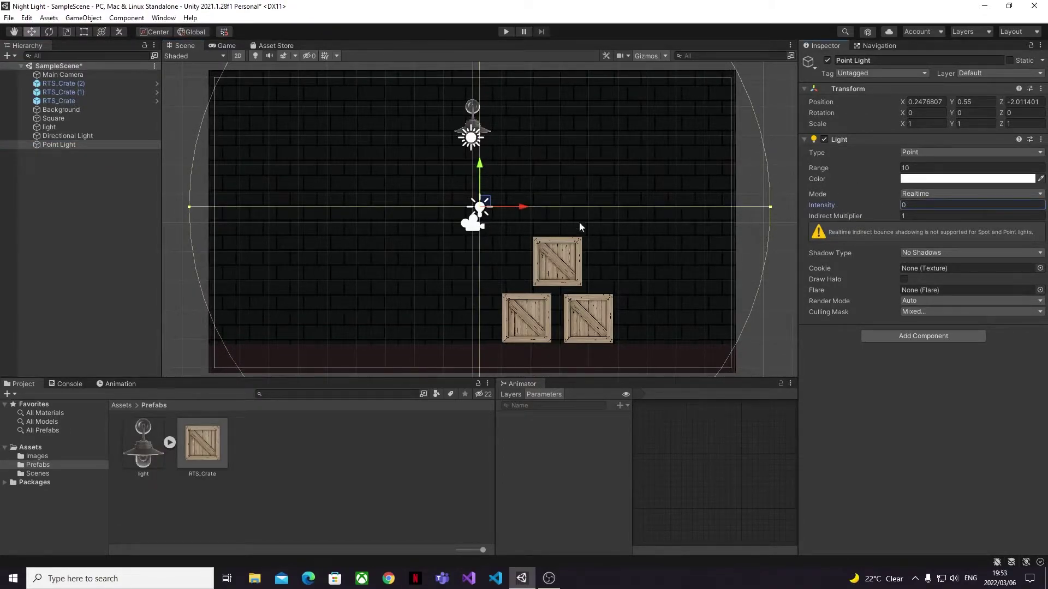
{"action": "left_click", "coordinate": [86, 191]}
{"action": "left_click", "coordinate": [54, 145]}
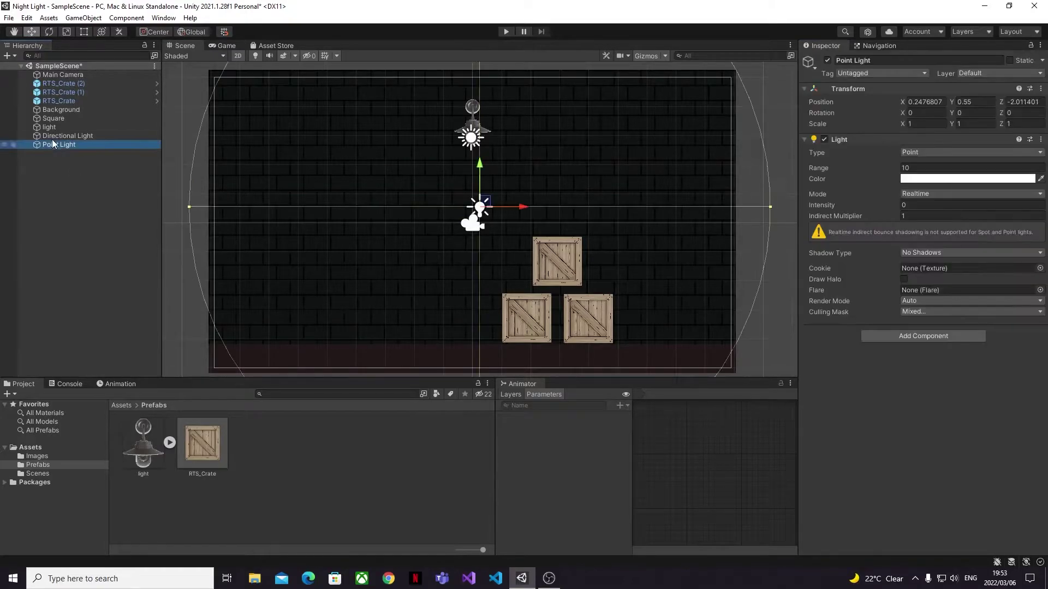
{"action": "left_click", "coordinate": [53, 136], "text": "shift"}
{"action": "key", "text": "Delete"}
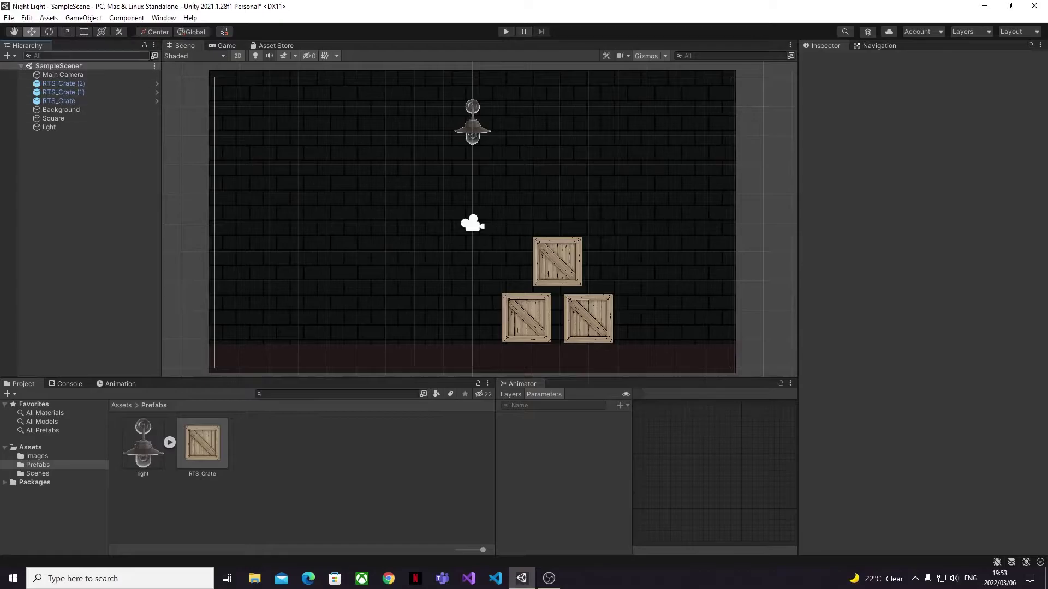
Open the Package Manager listing all Unity Registry packages.
{"action": "left_click", "coordinate": [163, 18]}
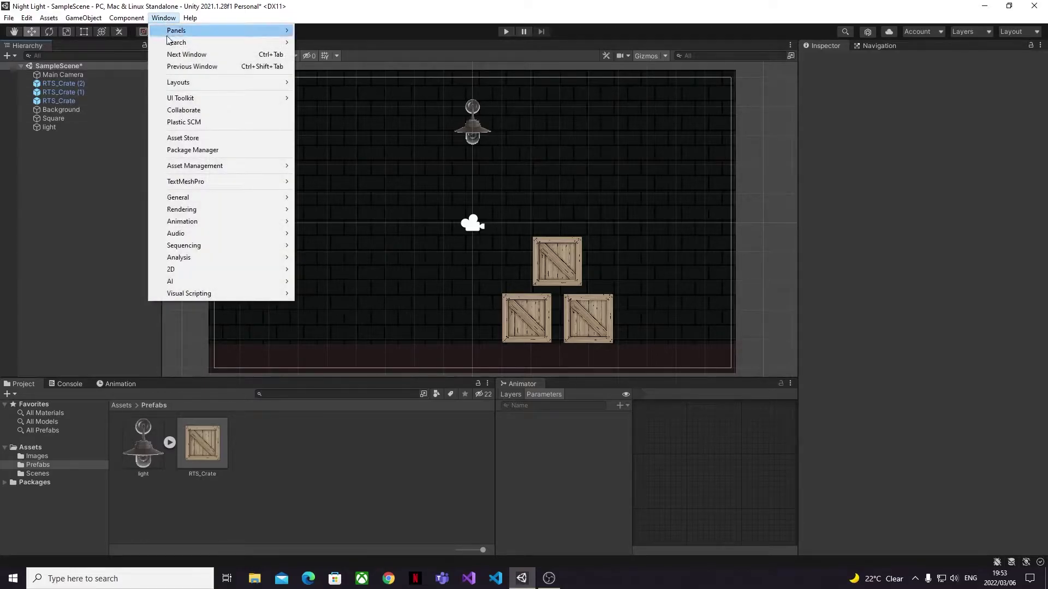
{"action": "left_click", "coordinate": [185, 151]}
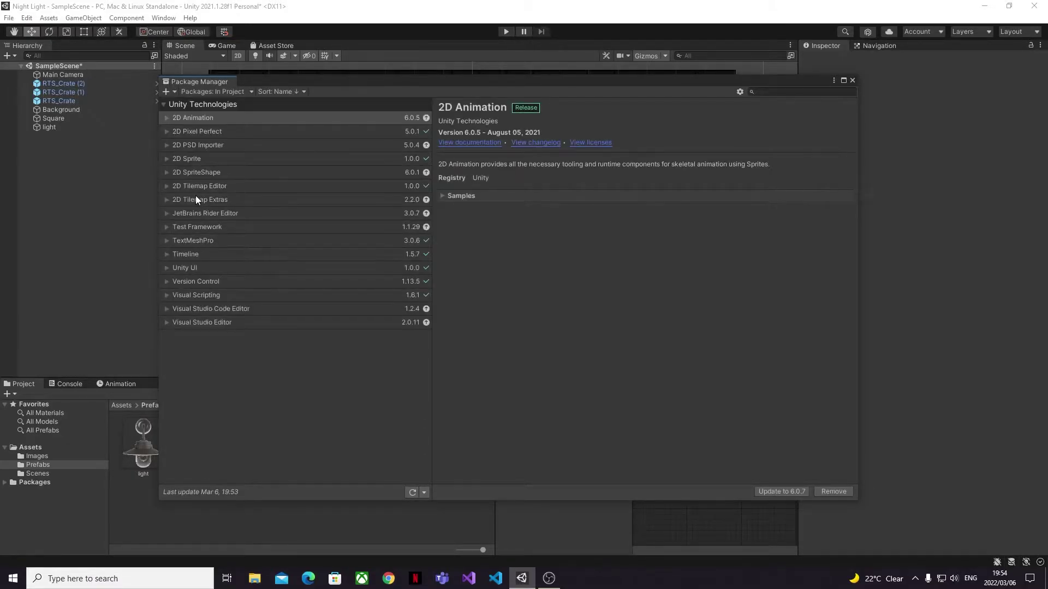
{"action": "left_click", "coordinate": [250, 92]}
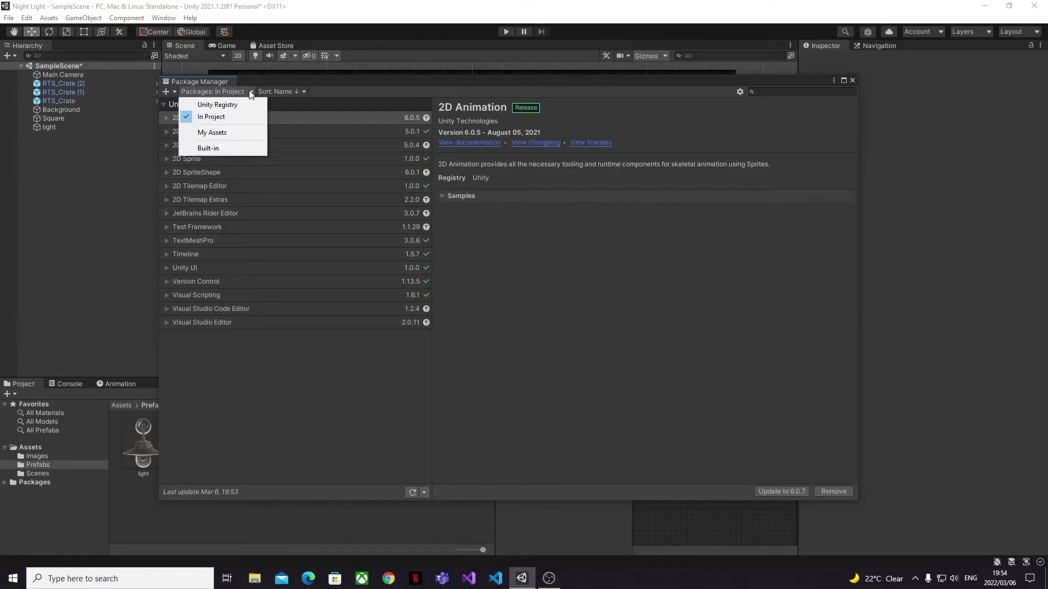
{"action": "left_click", "coordinate": [225, 107]}
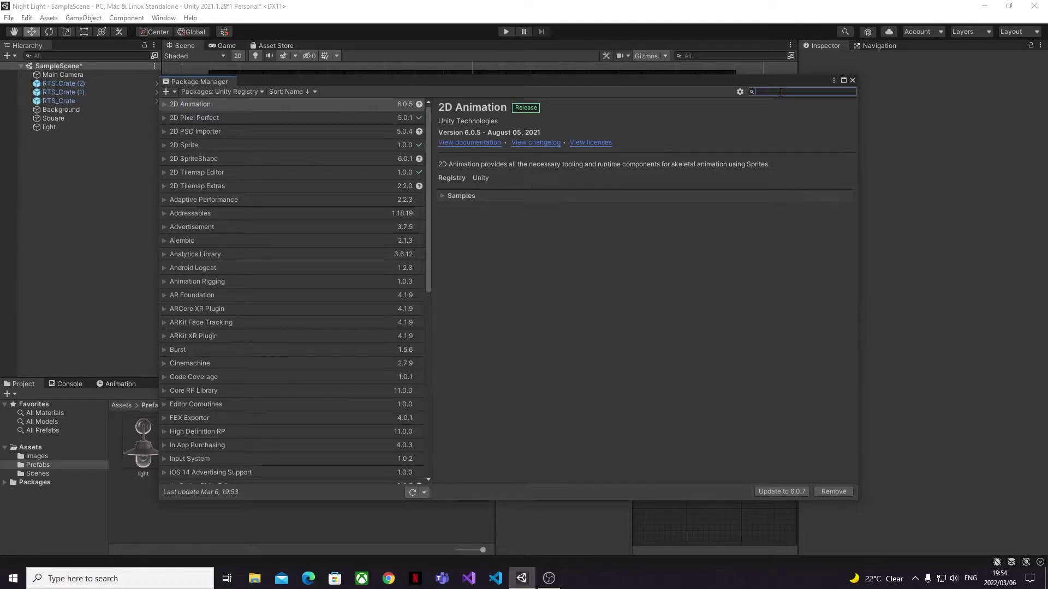
Search 'pipe', install Universal RP 11.0.0, and close the Package Manager.
{"action": "type", "text": "pipe"}
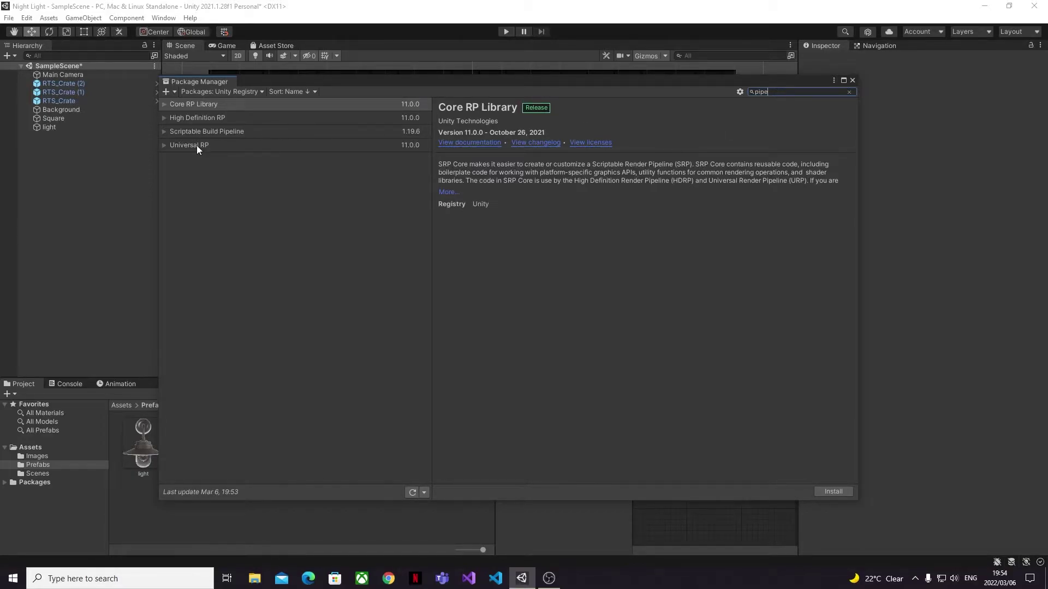
{"action": "left_click", "coordinate": [197, 147]}
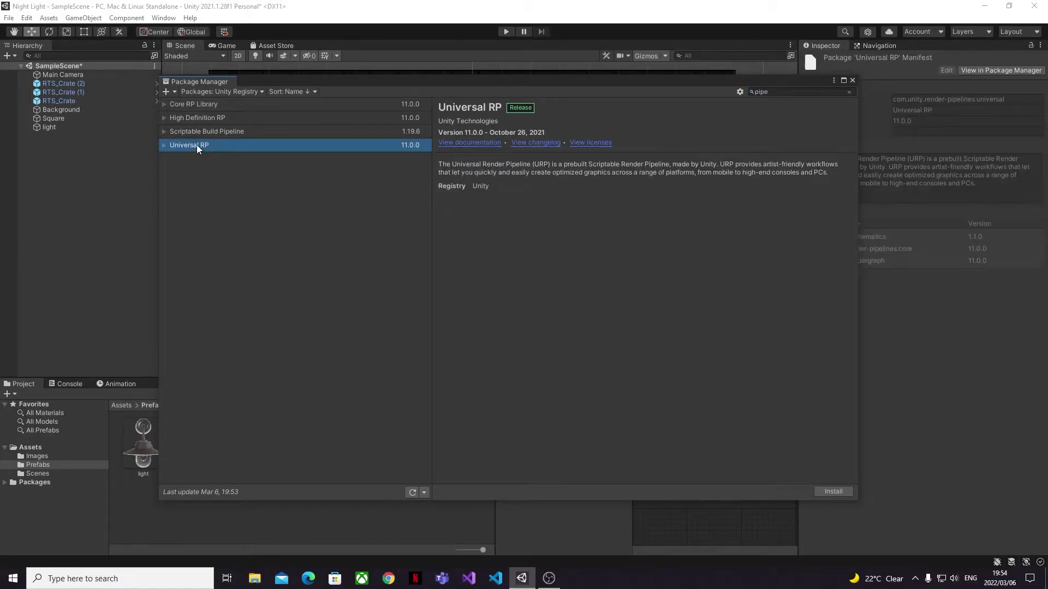
{"action": "left_click", "coordinate": [163, 145]}
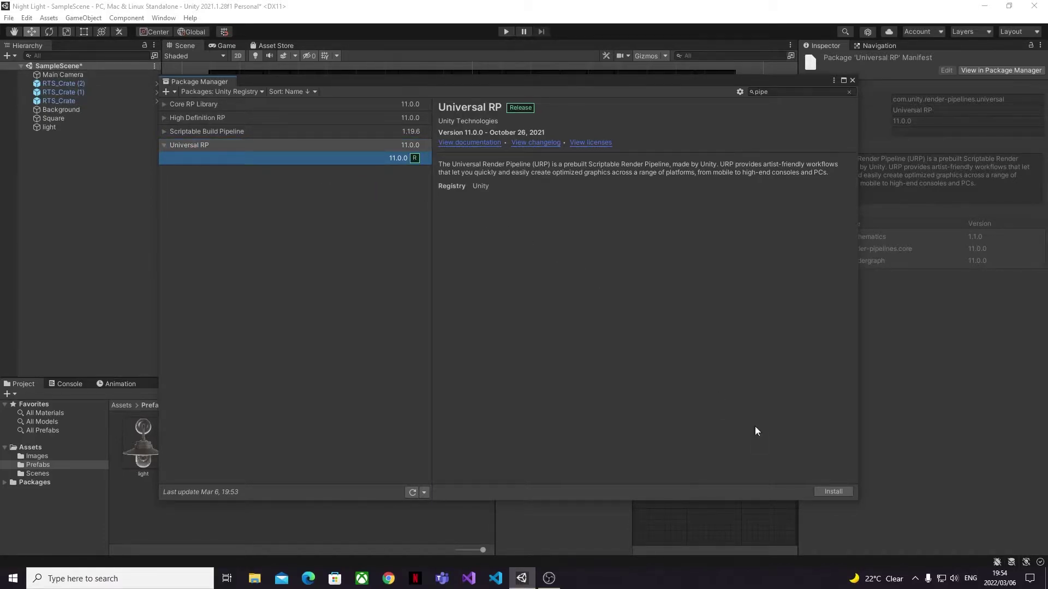
{"action": "left_click", "coordinate": [825, 492]}
{"action": "left_click", "coordinate": [851, 80]}
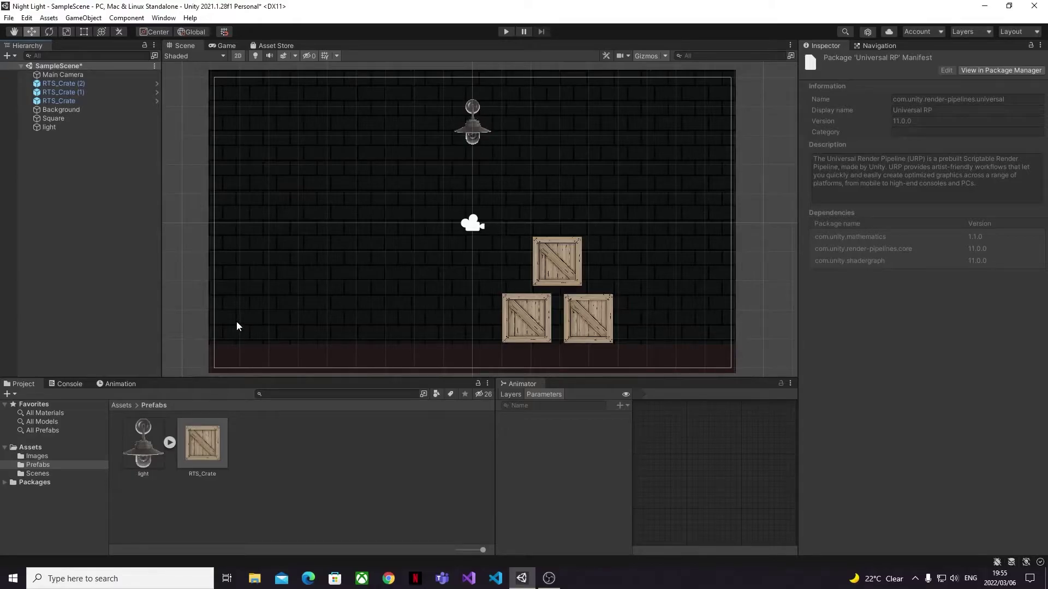
Add a Directional Light to the scene with intensity 0.78.
{"action": "right_click", "coordinate": [46, 166]}
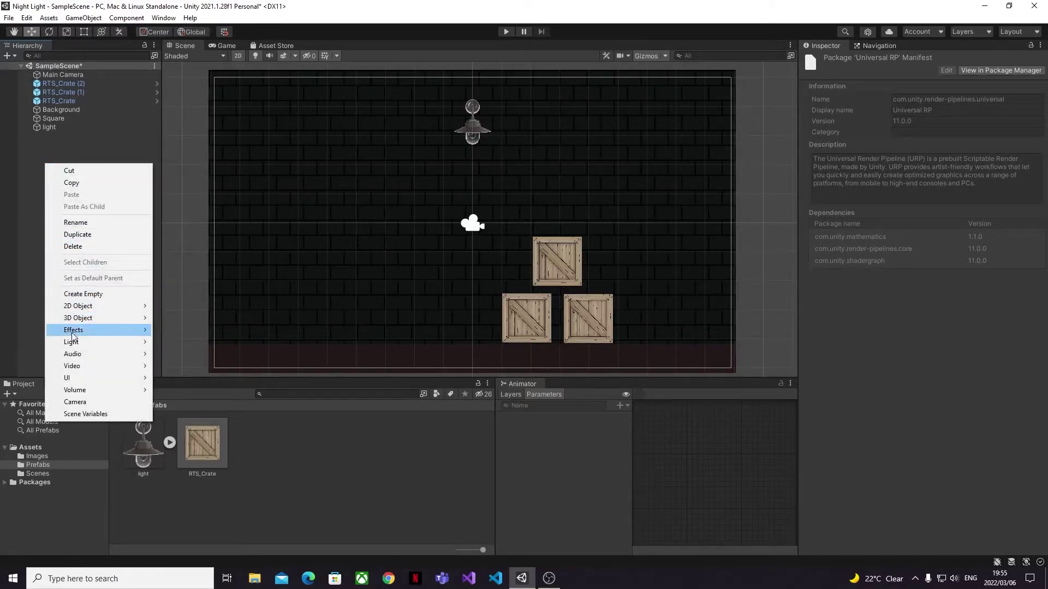
{"action": "mouse_move", "coordinate": [73, 343]}
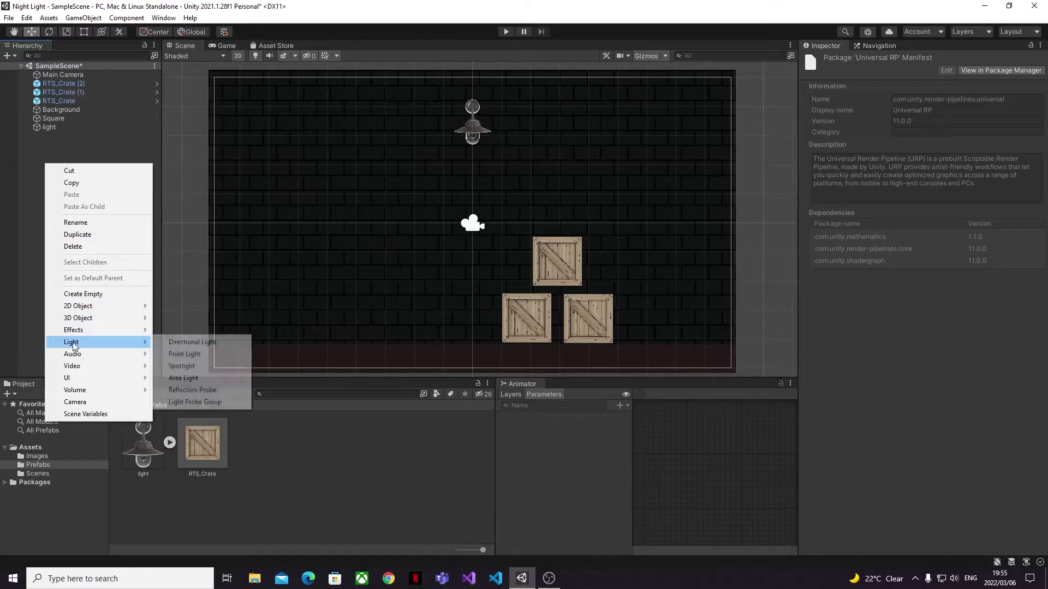
{"action": "left_click", "coordinate": [177, 342]}
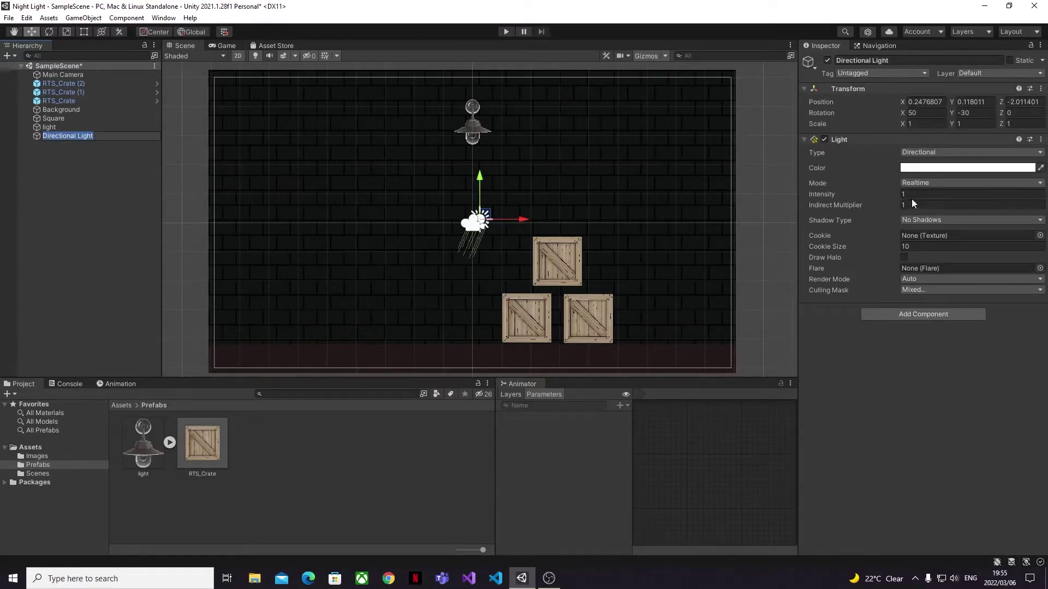
{"action": "left_click", "coordinate": [913, 194]}
{"action": "type", "text": "0.78"}
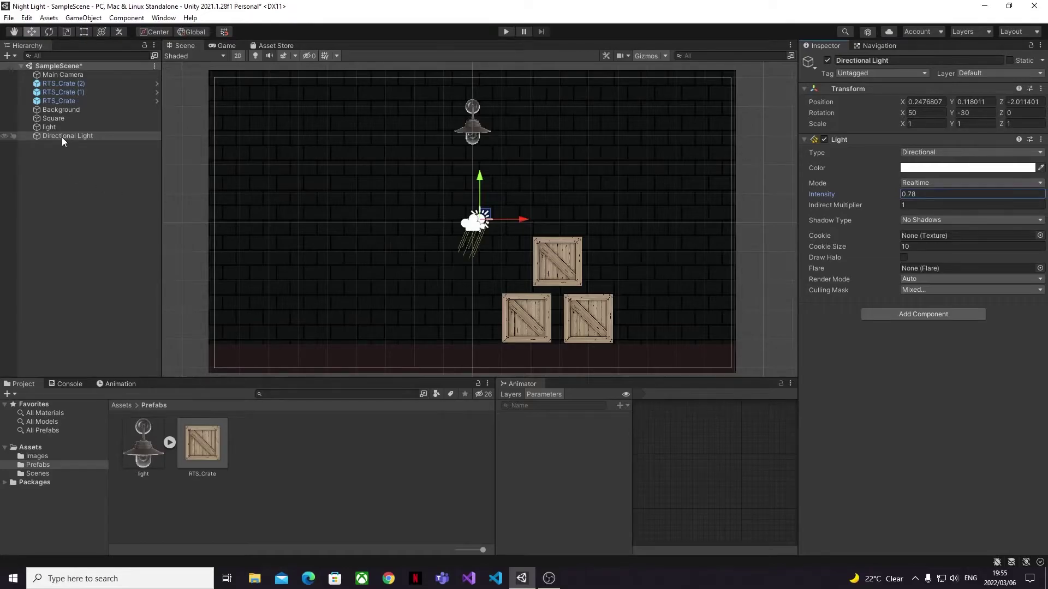
Delete the Directional Light from the Hierarchy.
{"action": "right_click", "coordinate": [61, 137]}
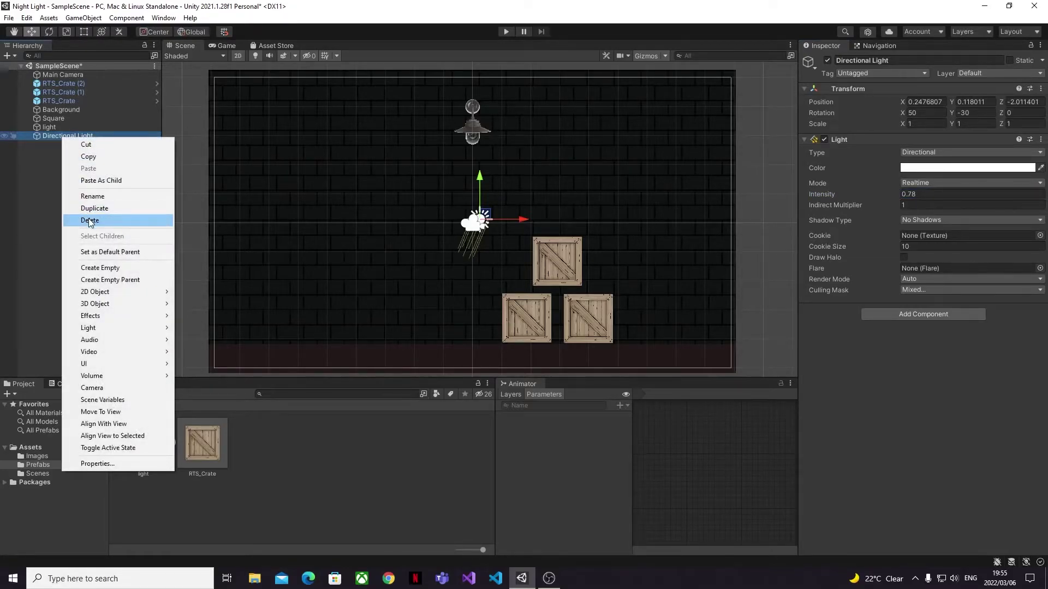
{"action": "left_click", "coordinate": [90, 221]}
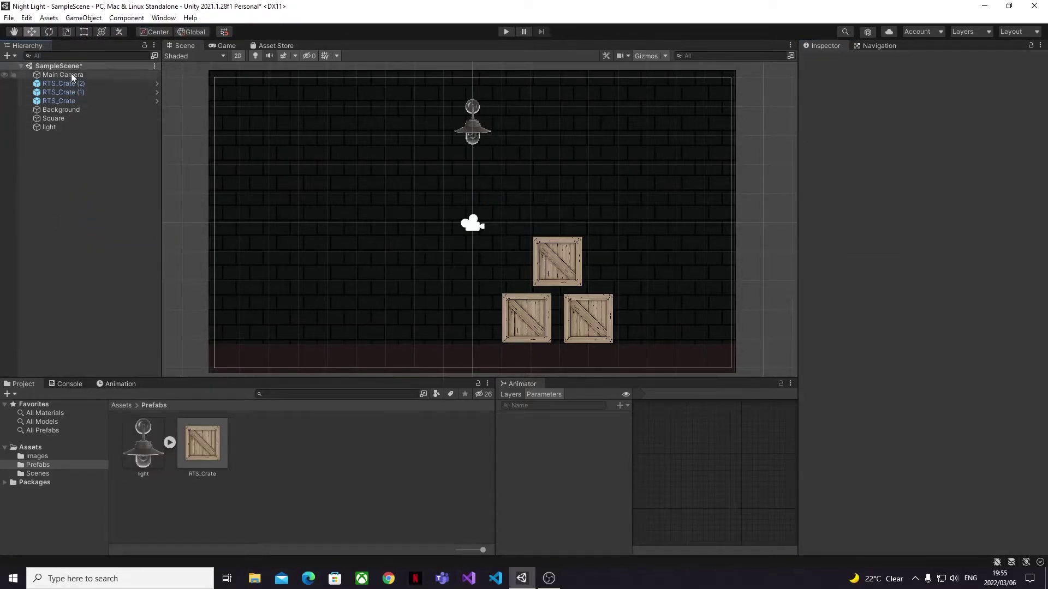
{"action": "left_click", "coordinate": [27, 18]}
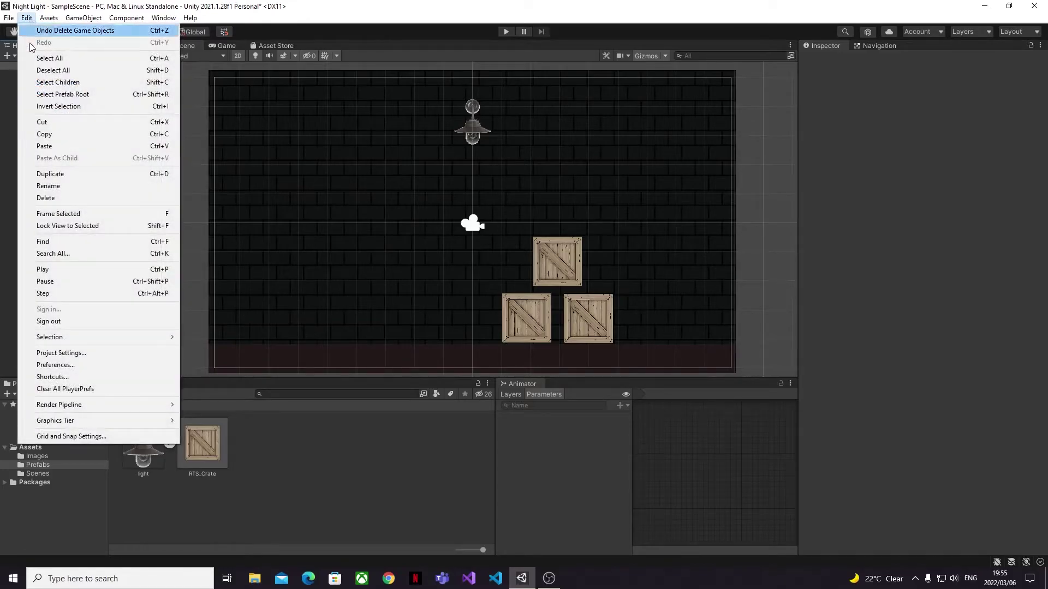
Show the Graphics page of Project Settings.
{"action": "left_click", "coordinate": [41, 353]}
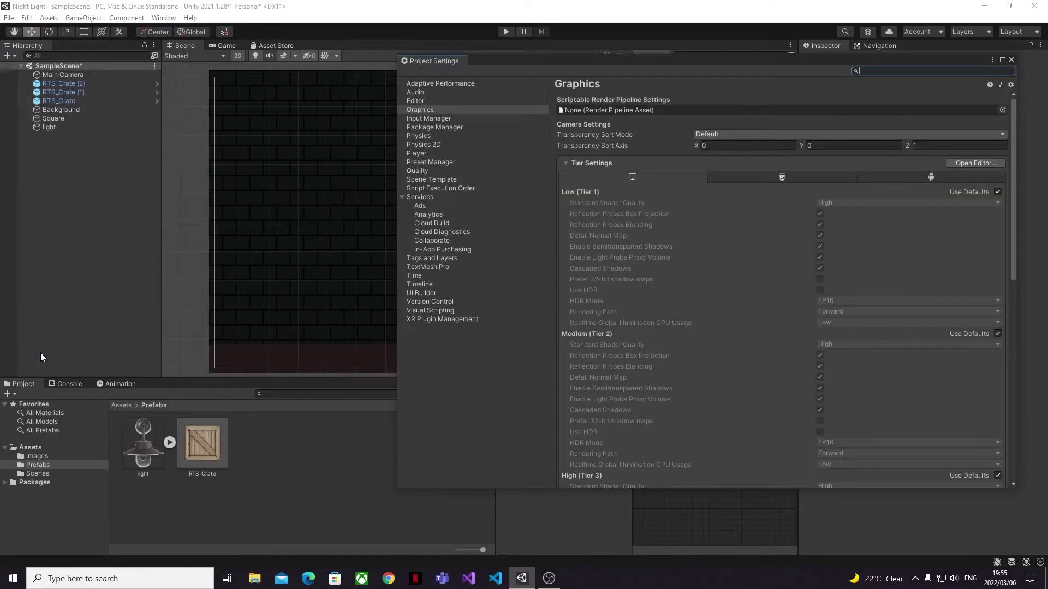
{"action": "left_click", "coordinate": [420, 108]}
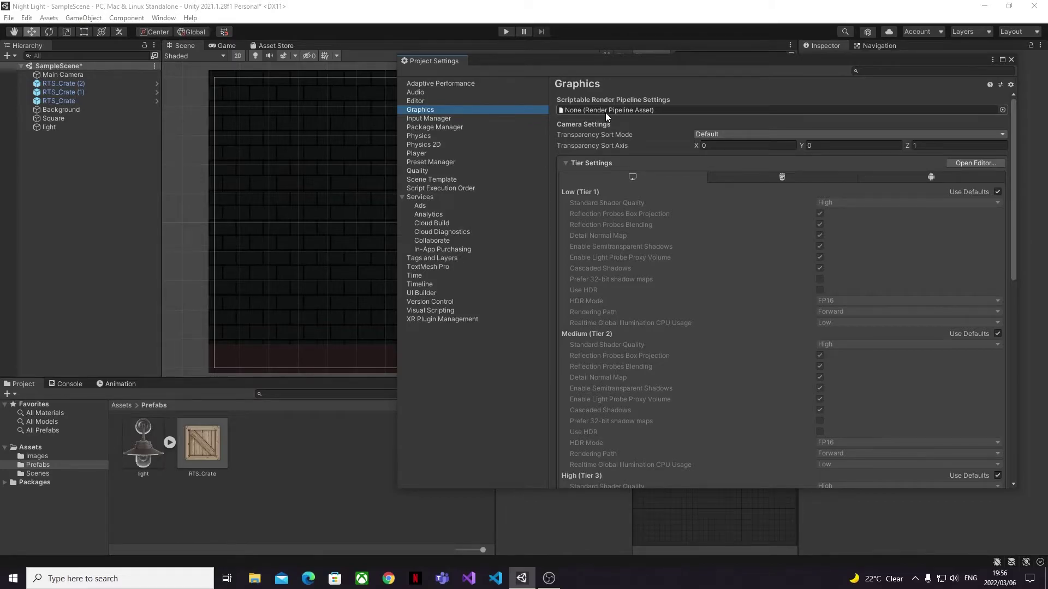
{"action": "left_click", "coordinate": [277, 451]}
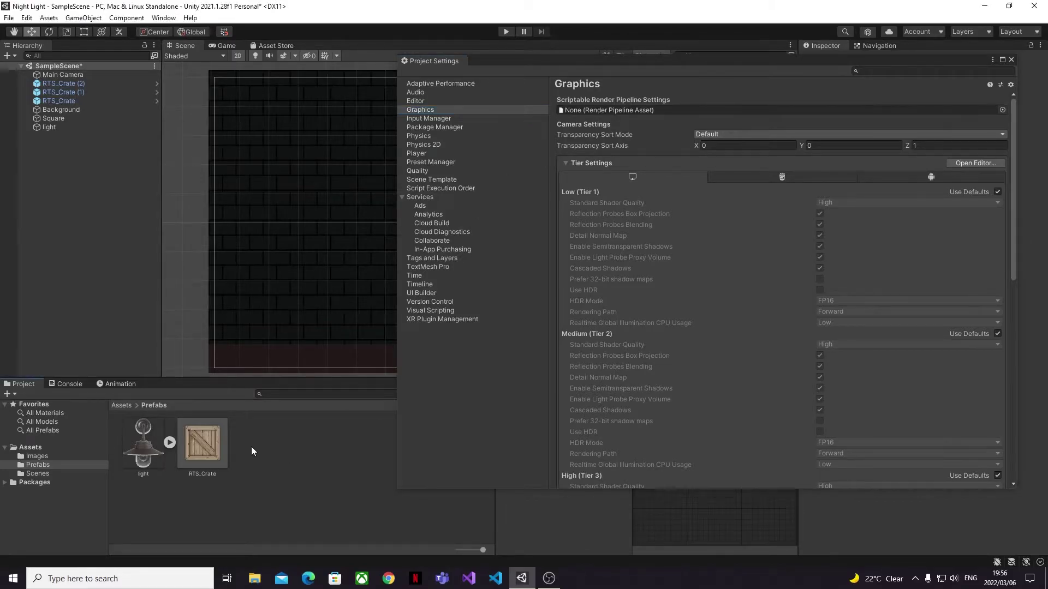
Create a URP Pipeline Asset (2D Renderer) in Prefabs with the default name.
{"action": "right_click", "coordinate": [252, 450]}
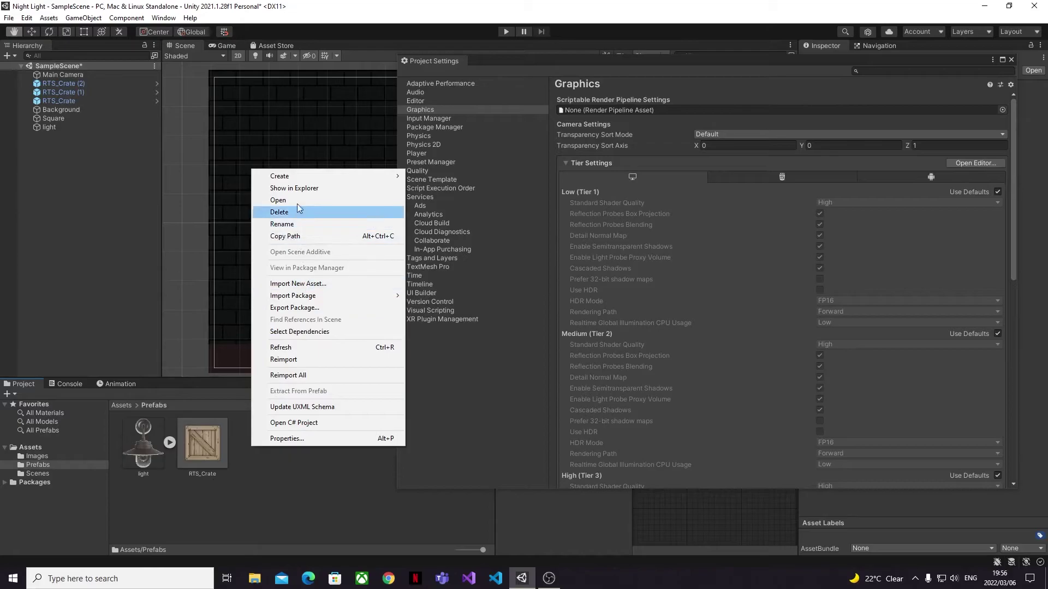
{"action": "mouse_move", "coordinate": [301, 177]}
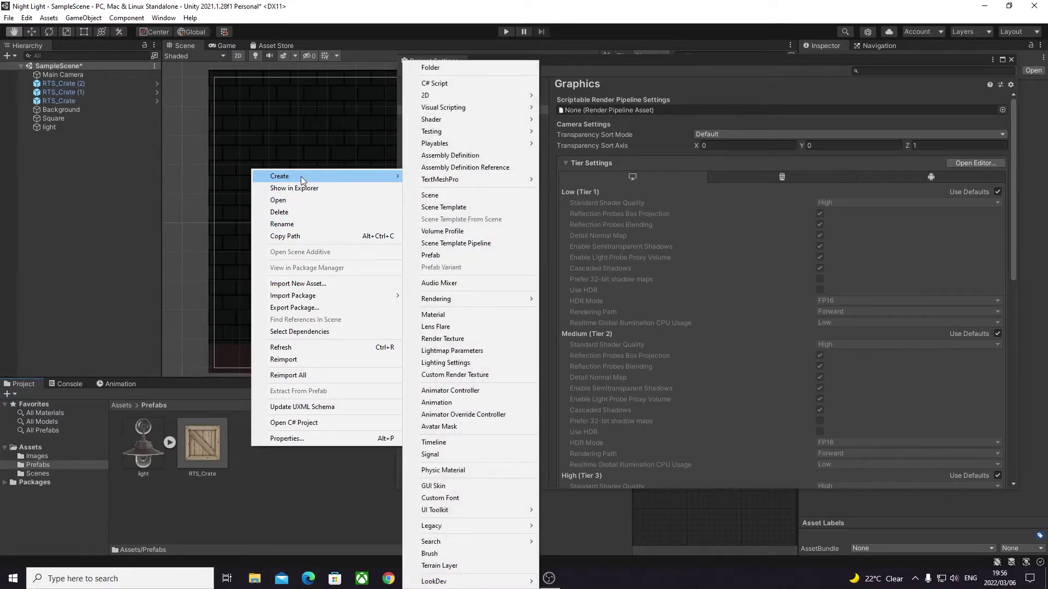
{"action": "mouse_move", "coordinate": [467, 300]}
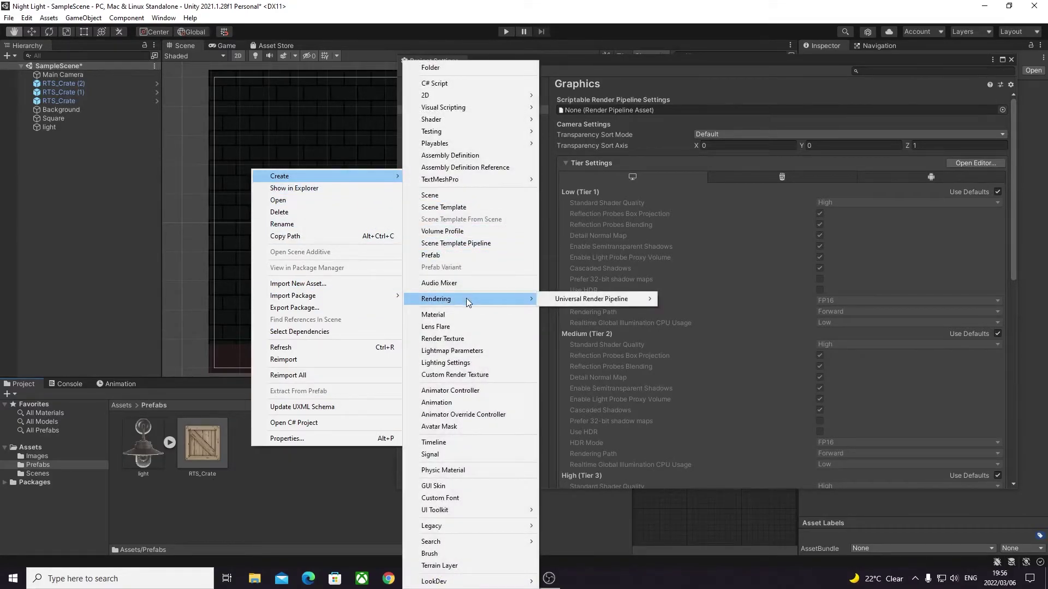
{"action": "mouse_move", "coordinate": [598, 300]}
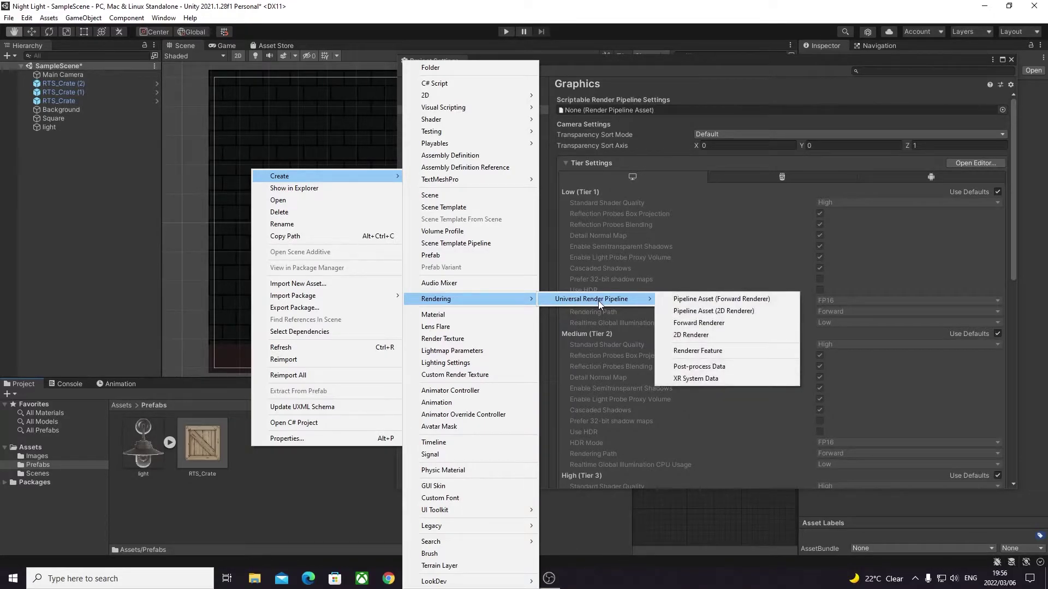
{"action": "left_click", "coordinate": [720, 312]}
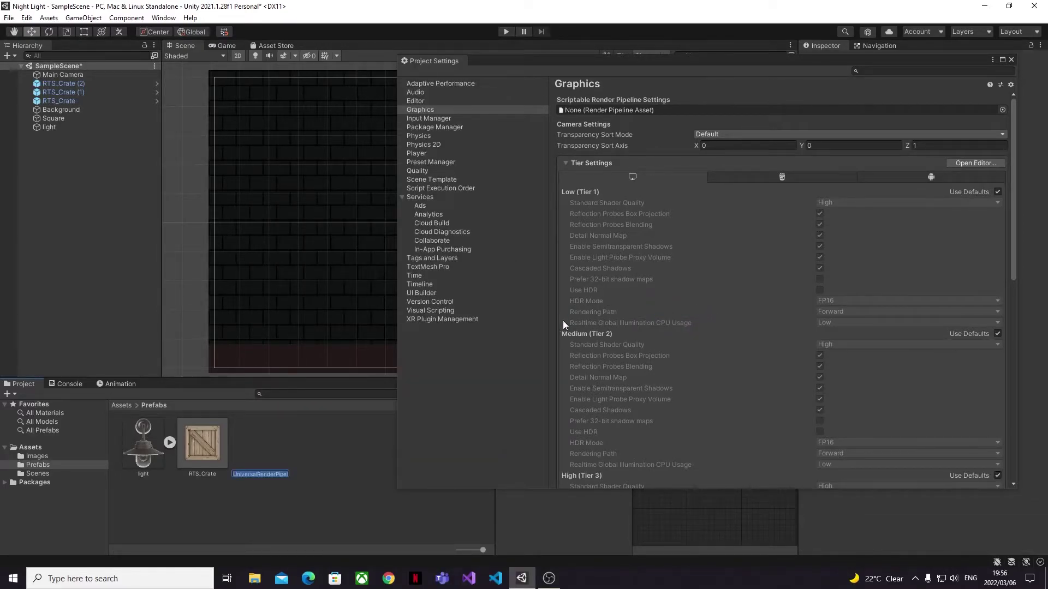
{"action": "key", "text": "Return"}
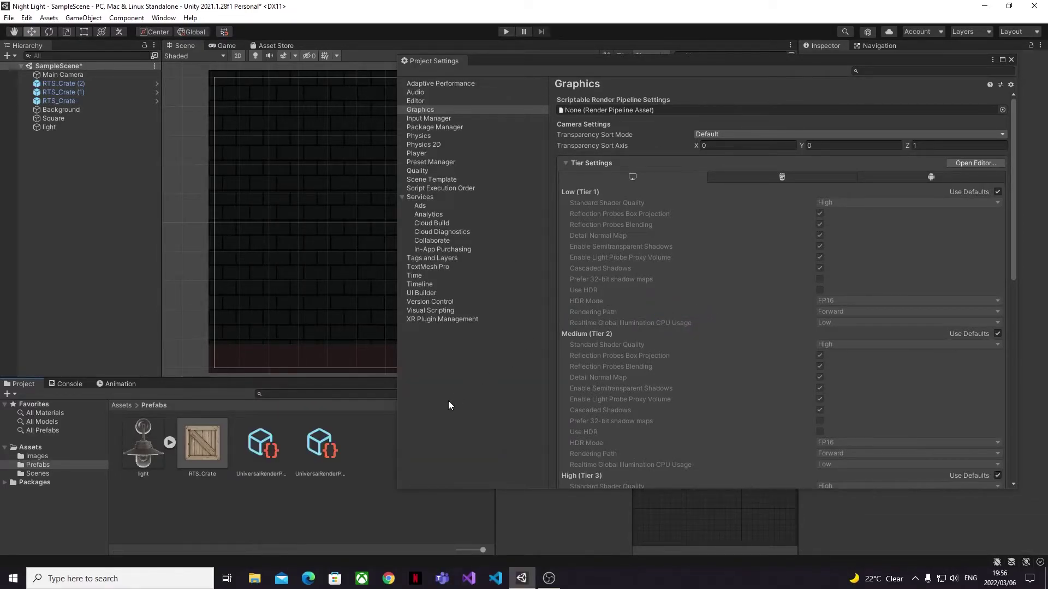
Assign the new pipeline asset as the Scriptable Render Pipeline and close Project Settings.
{"action": "left_click", "coordinate": [268, 448]}
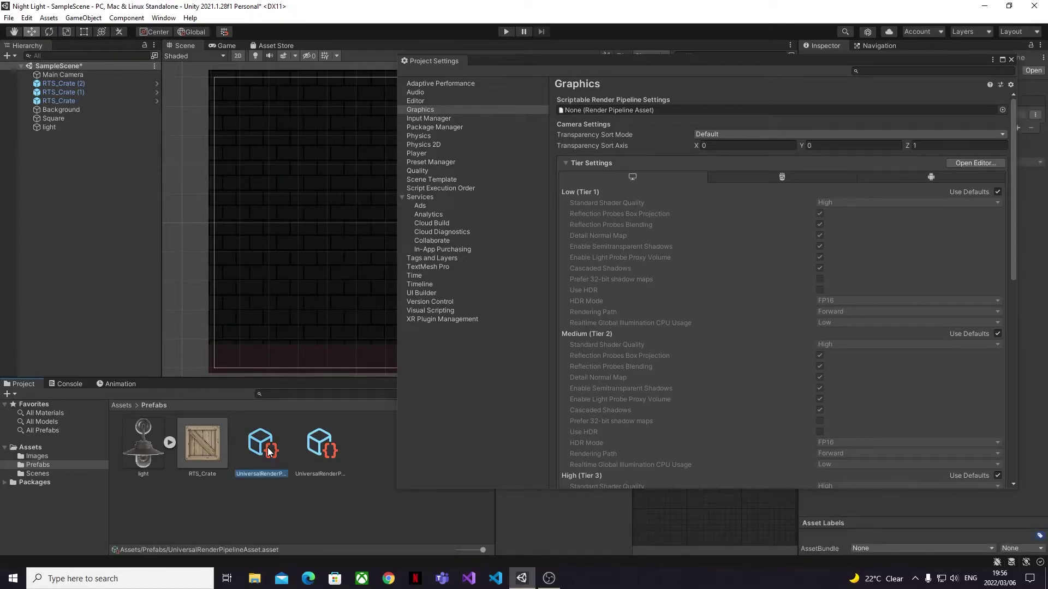
{"action": "left_click_drag", "start_coordinate": [269, 451], "coordinate": [670, 109]}
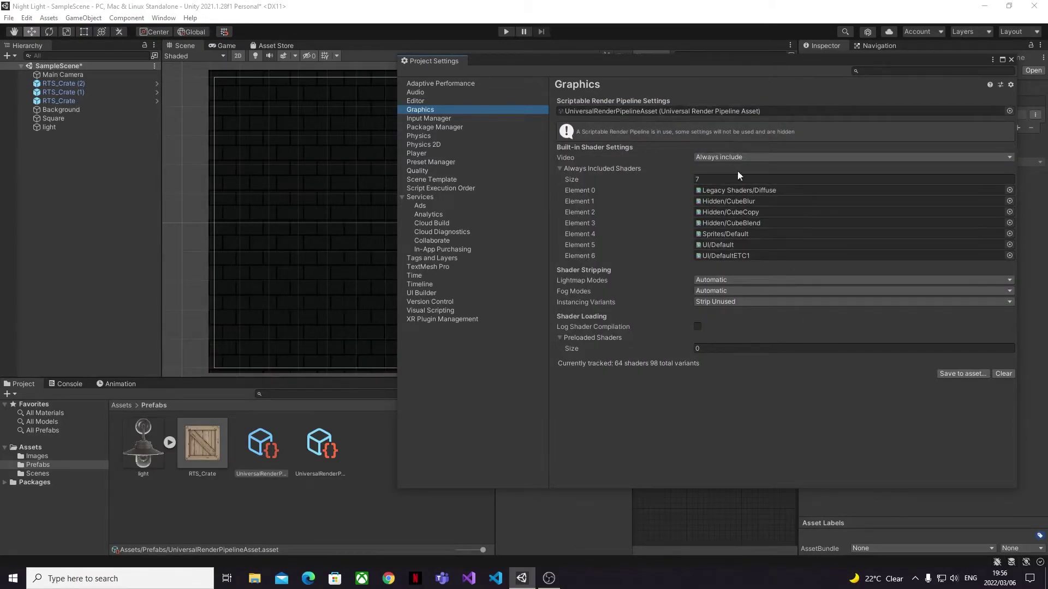
{"action": "left_click_drag", "start_coordinate": [743, 63], "coordinate": [615, 84]}
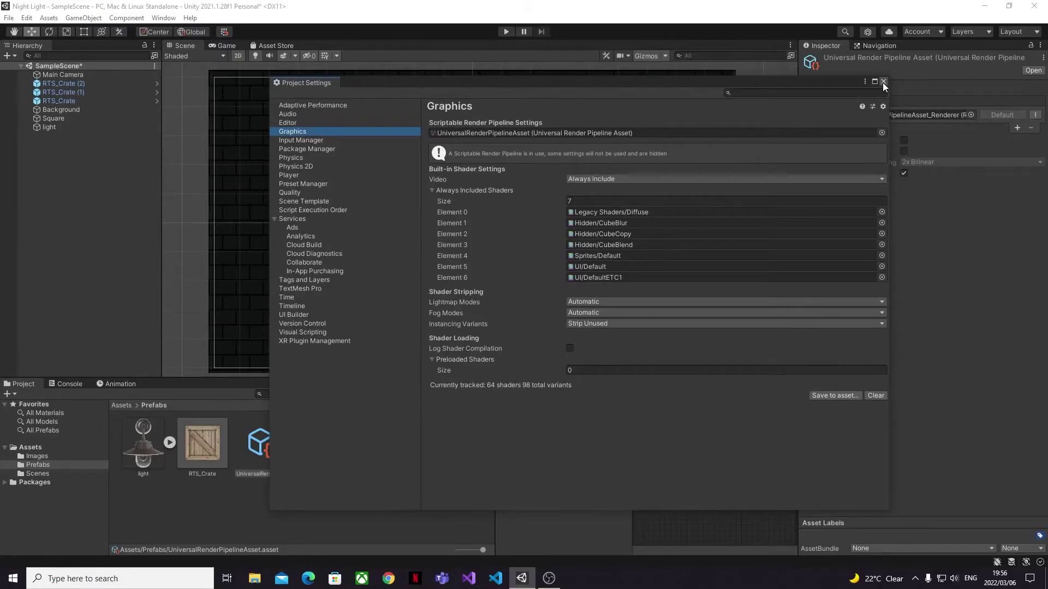
{"action": "left_click", "coordinate": [882, 81]}
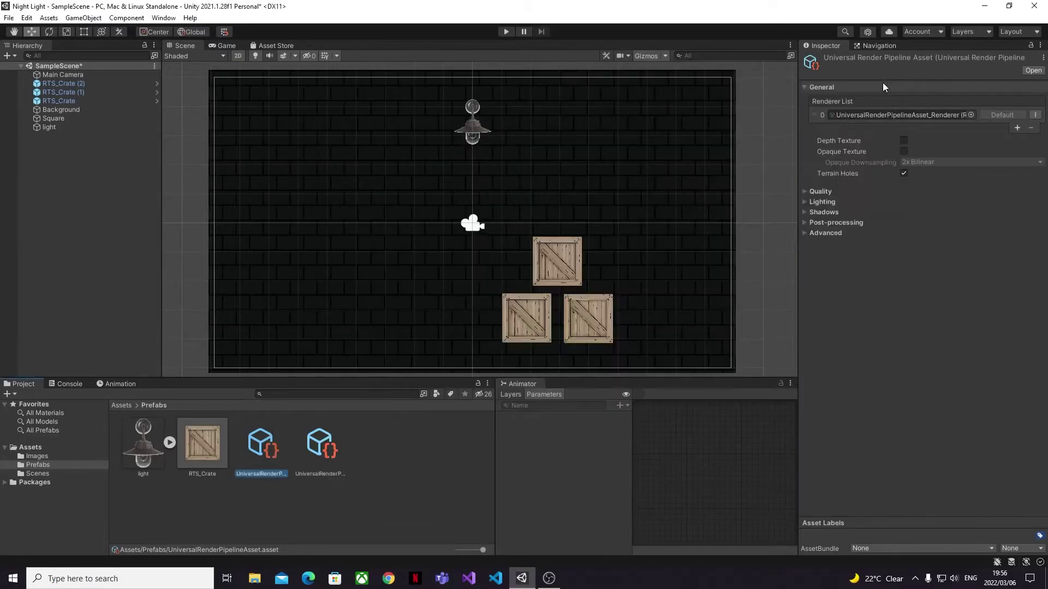
{"action": "right_click", "coordinate": [45, 177]}
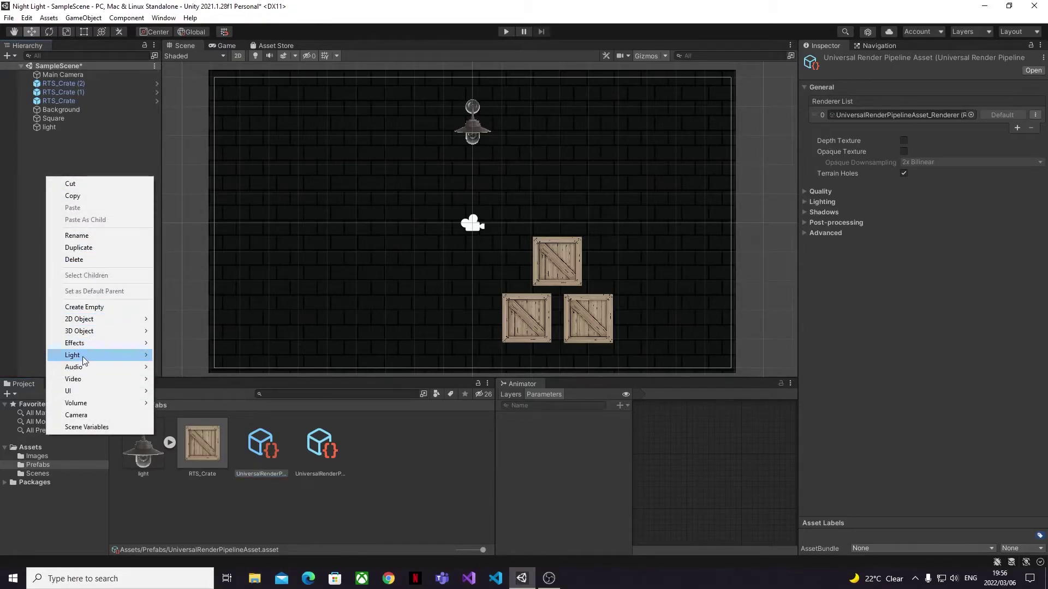
{"action": "mouse_move", "coordinate": [83, 355]}
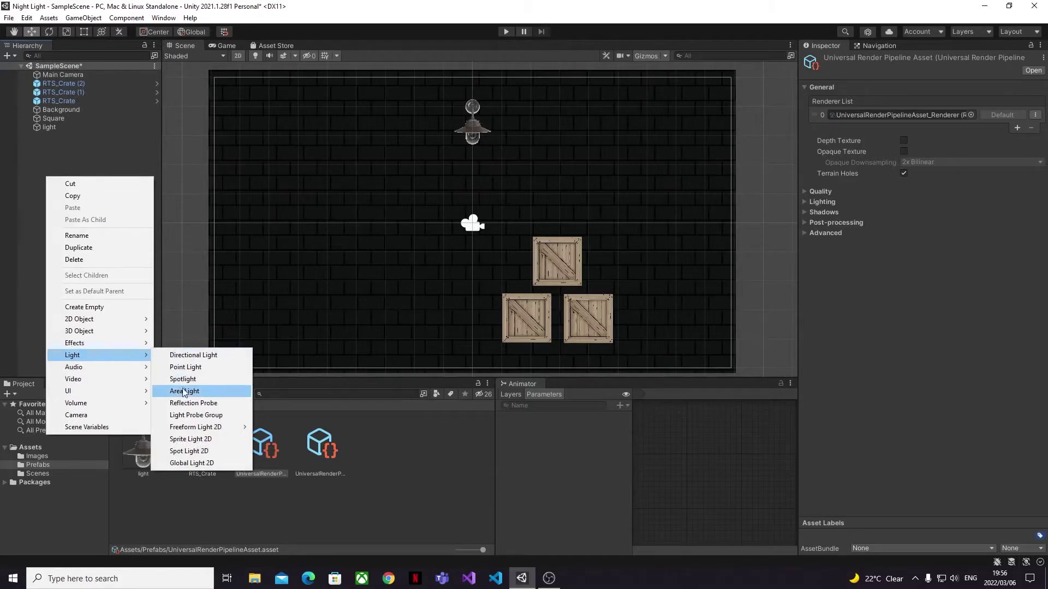
{"action": "left_click", "coordinate": [188, 450]}
{"action": "left_click_drag", "start_coordinate": [479, 177], "coordinate": [469, 100]}
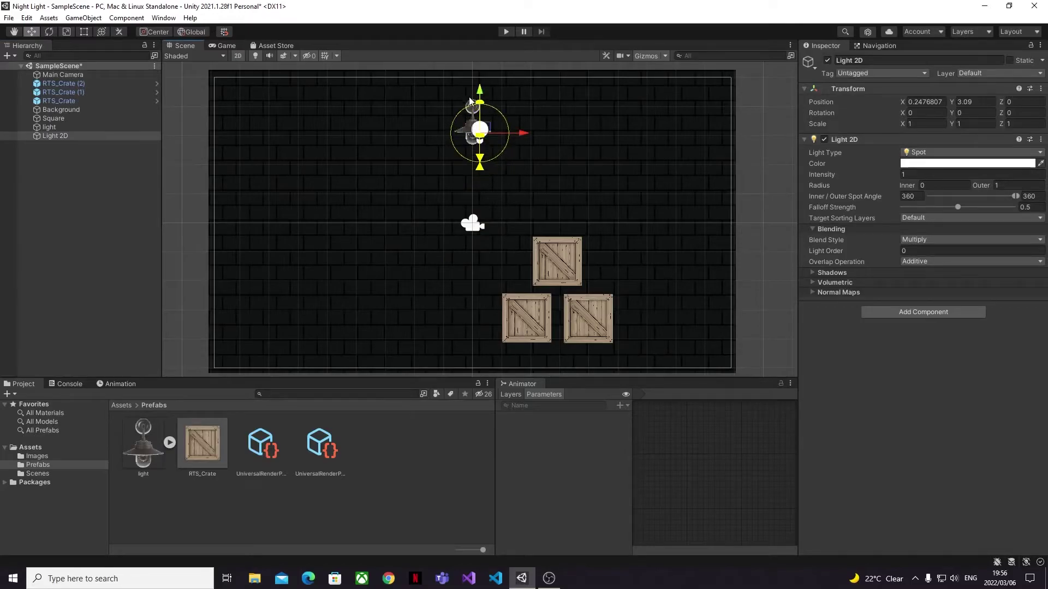
{"action": "left_click_drag", "start_coordinate": [519, 132], "coordinate": [505, 133]}
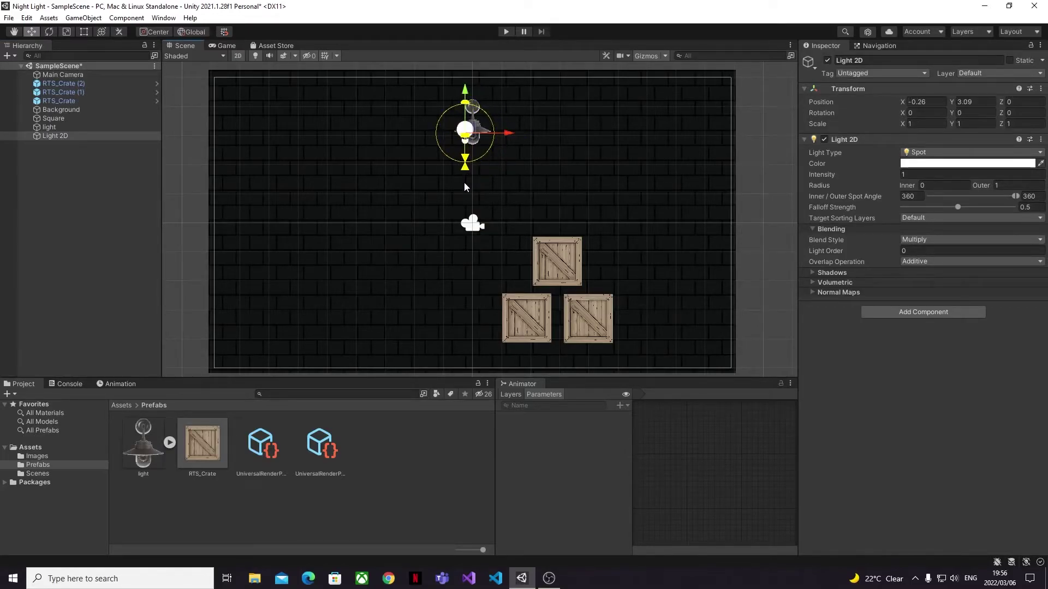
{"action": "left_click_drag", "start_coordinate": [898, 172], "coordinate": [979, 172]}
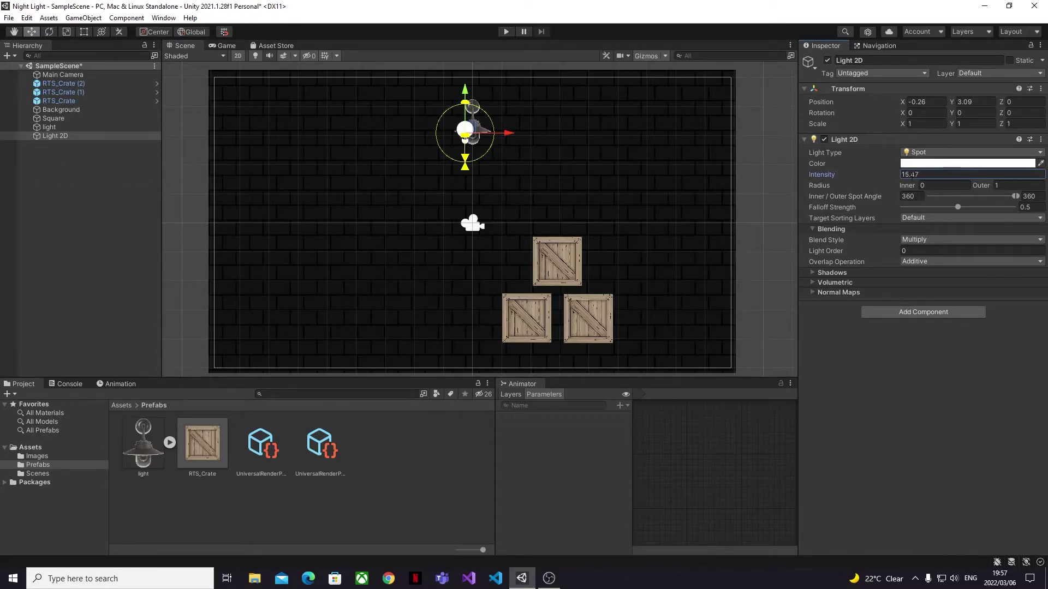
{"action": "mouse_move", "coordinate": [513, 136]}
{"action": "left_mouse_down"}
{"action": "mouse_move", "coordinate": [543, 136]}
{"action": "mouse_move", "coordinate": [519, 136]}
{"action": "left_mouse_up"}
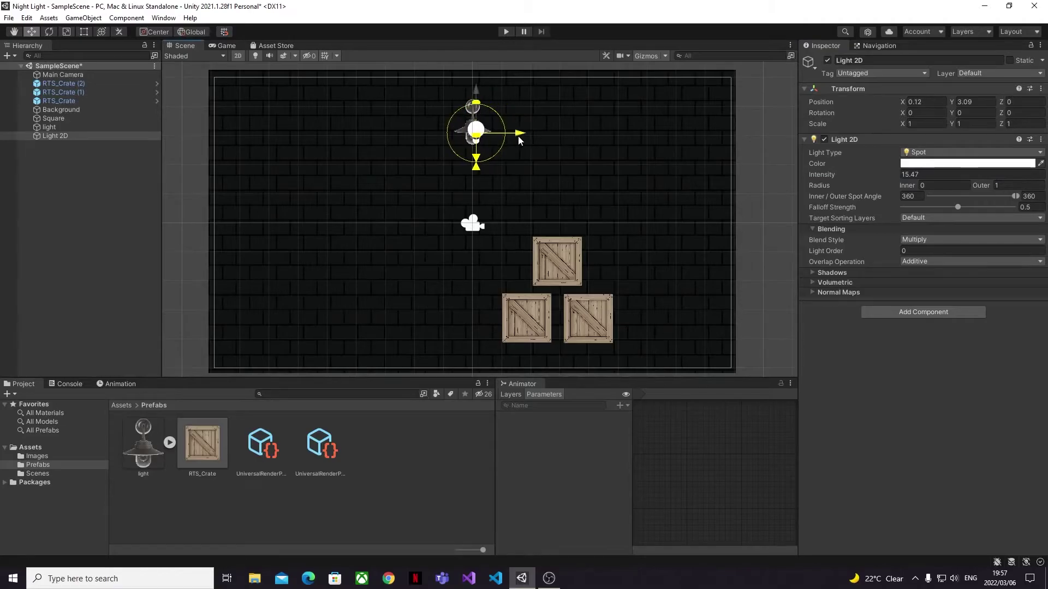
{"action": "key", "text": "Delete"}
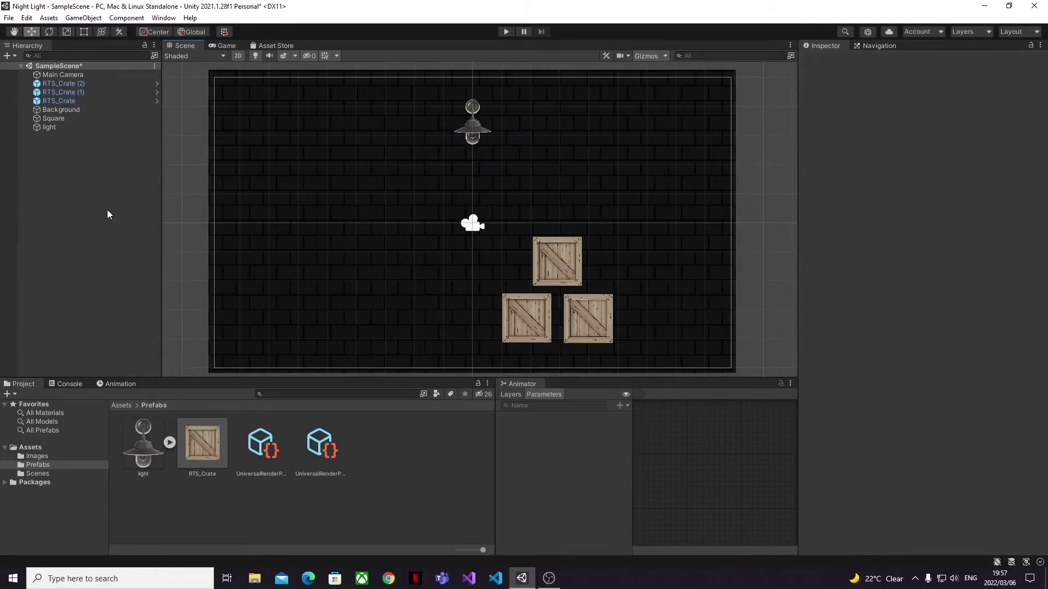
Upgrade the scene's materials to 2D Renderer materials and confirm with Proceed.
{"action": "left_click", "coordinate": [26, 18]}
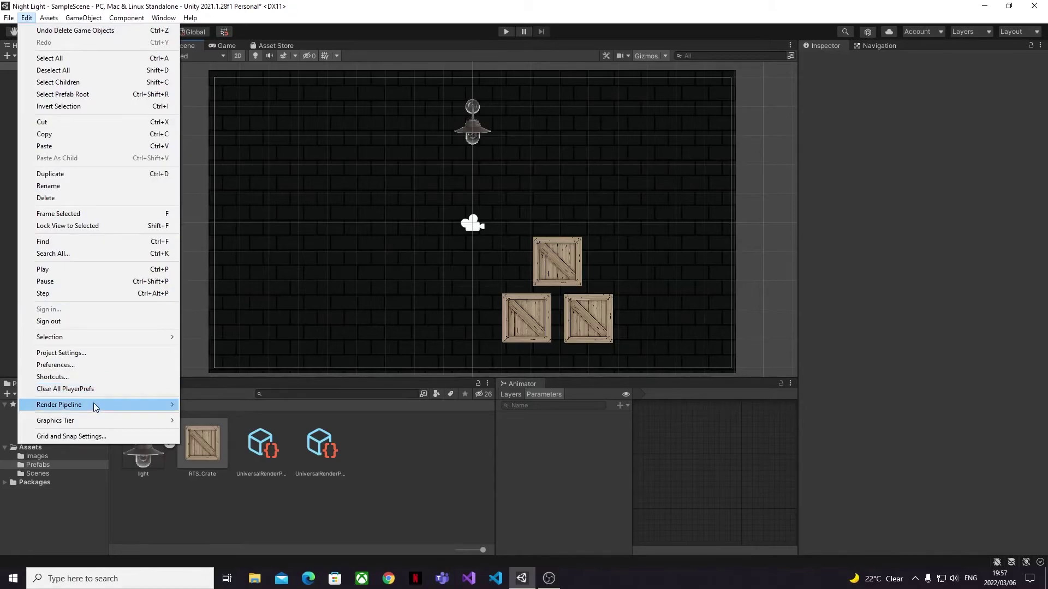
{"action": "mouse_move", "coordinate": [93, 403]}
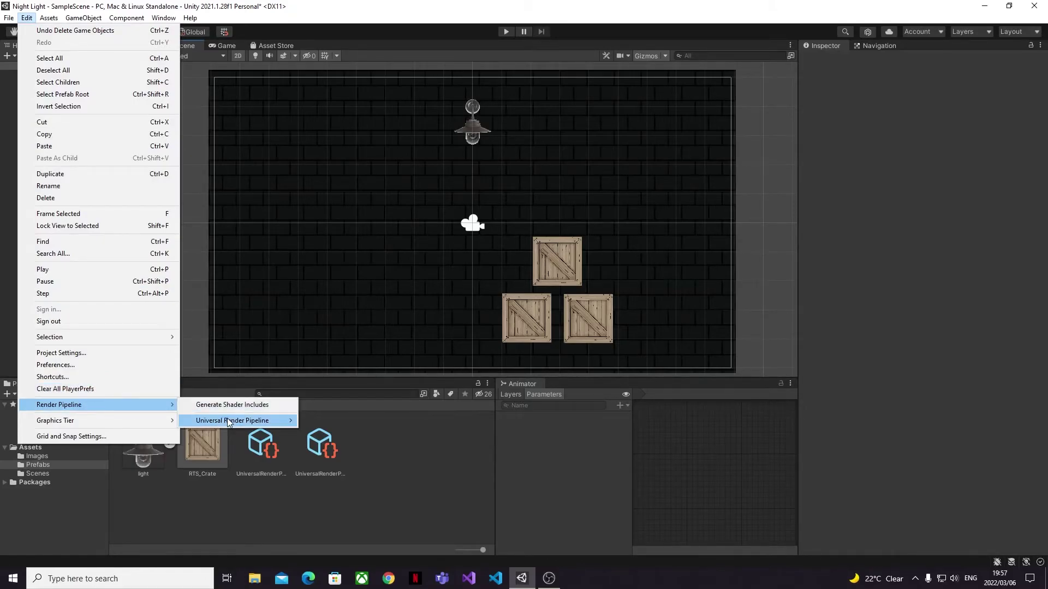
{"action": "mouse_move", "coordinate": [229, 423]}
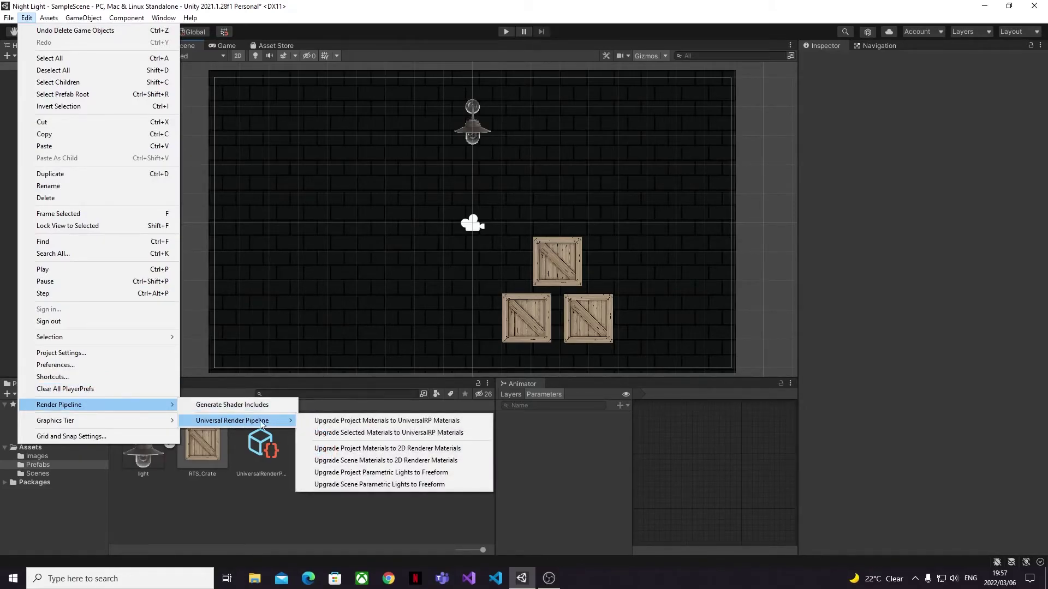
{"action": "left_click", "coordinate": [355, 460]}
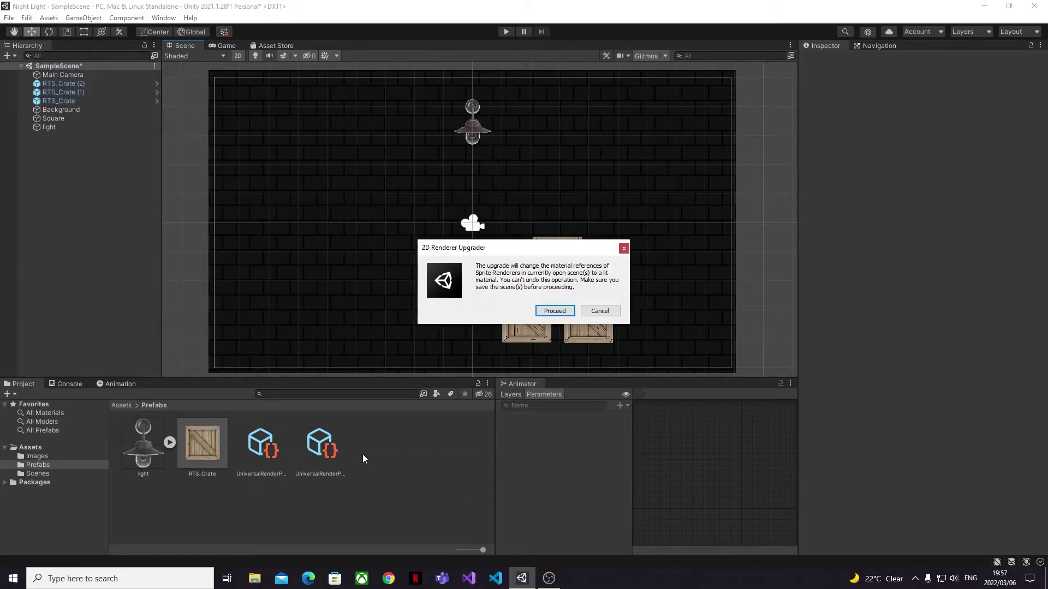
{"action": "left_click", "coordinate": [555, 311]}
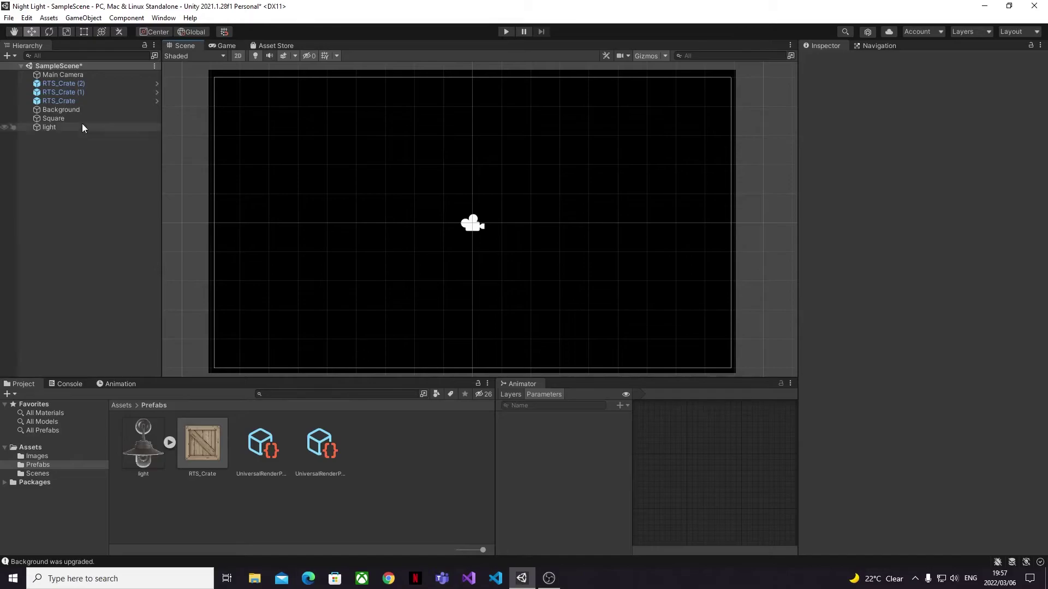
Inspect the three RTS_Crate objects and the light lamp, then deselect.
{"action": "left_click", "coordinate": [73, 83]}
{"action": "left_click", "coordinate": [69, 92]}
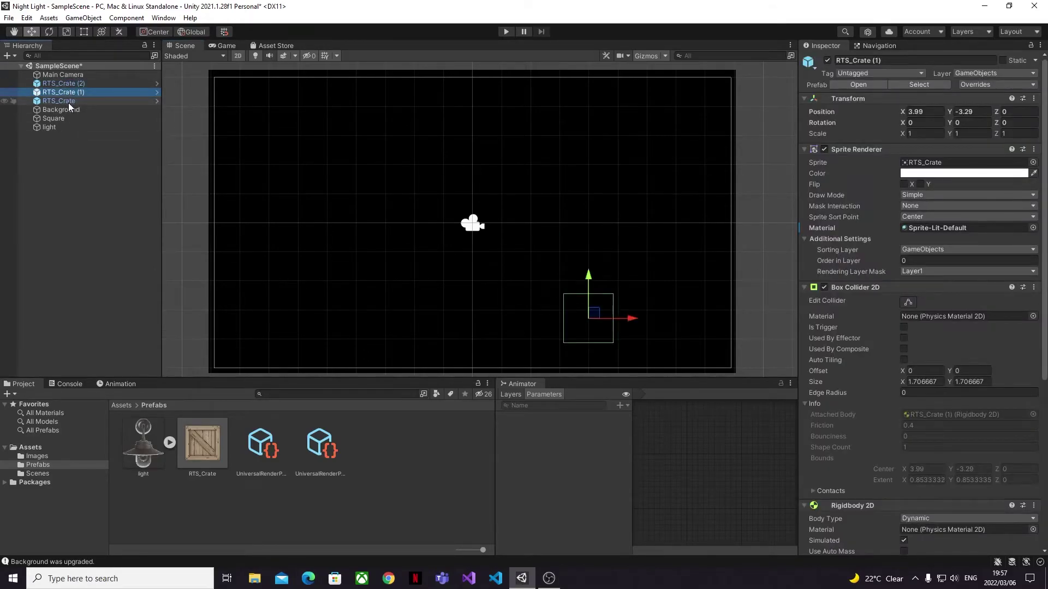
{"action": "left_click", "coordinate": [68, 101]}
{"action": "left_click", "coordinate": [60, 127]}
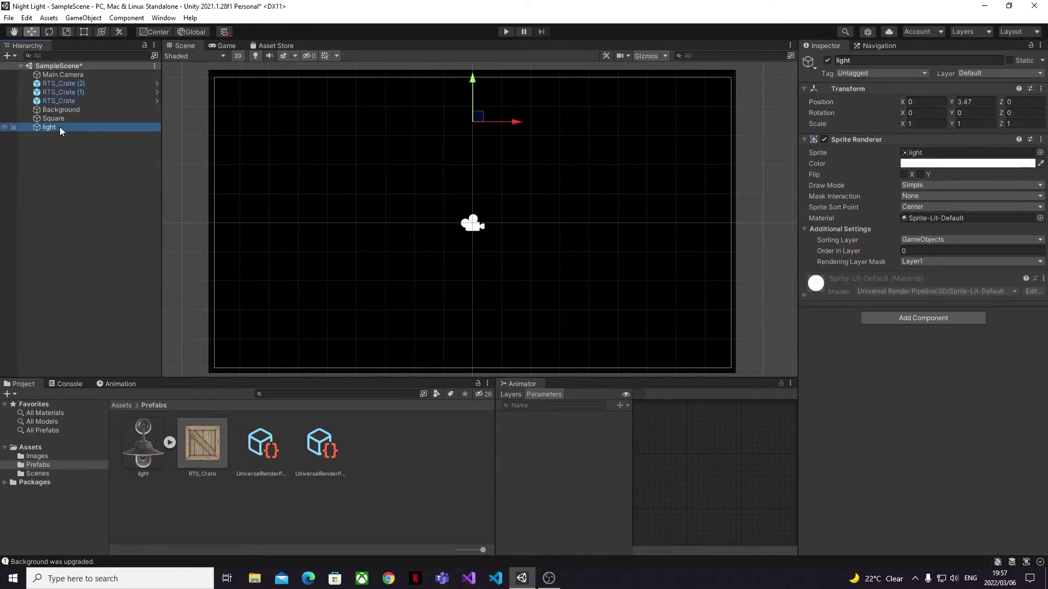
{"action": "left_click", "coordinate": [62, 162]}
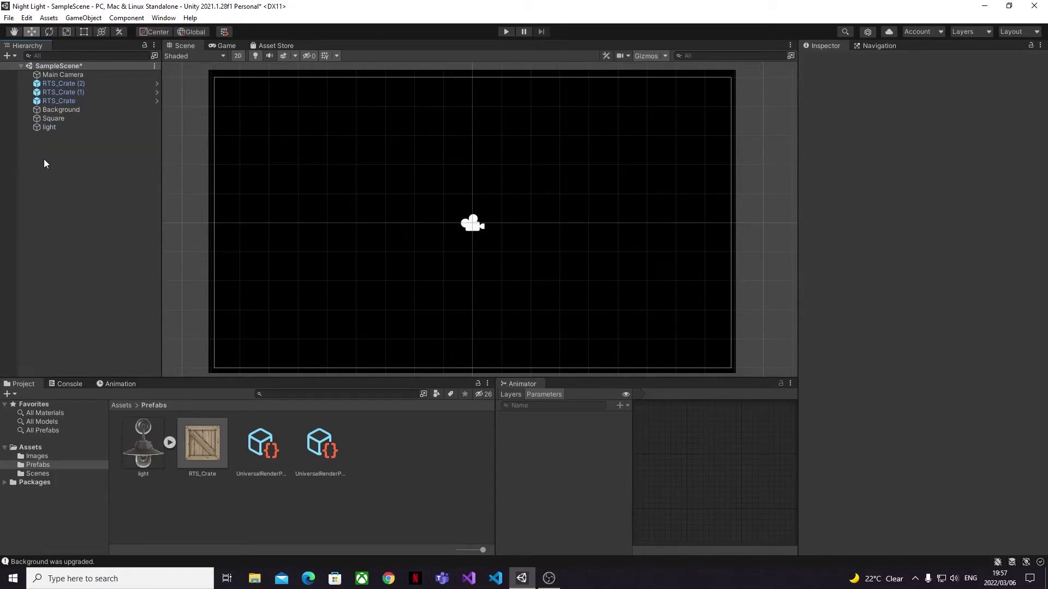
Add a Global Light 2D to the scene named GlobalLight.
{"action": "right_click", "coordinate": [45, 163]}
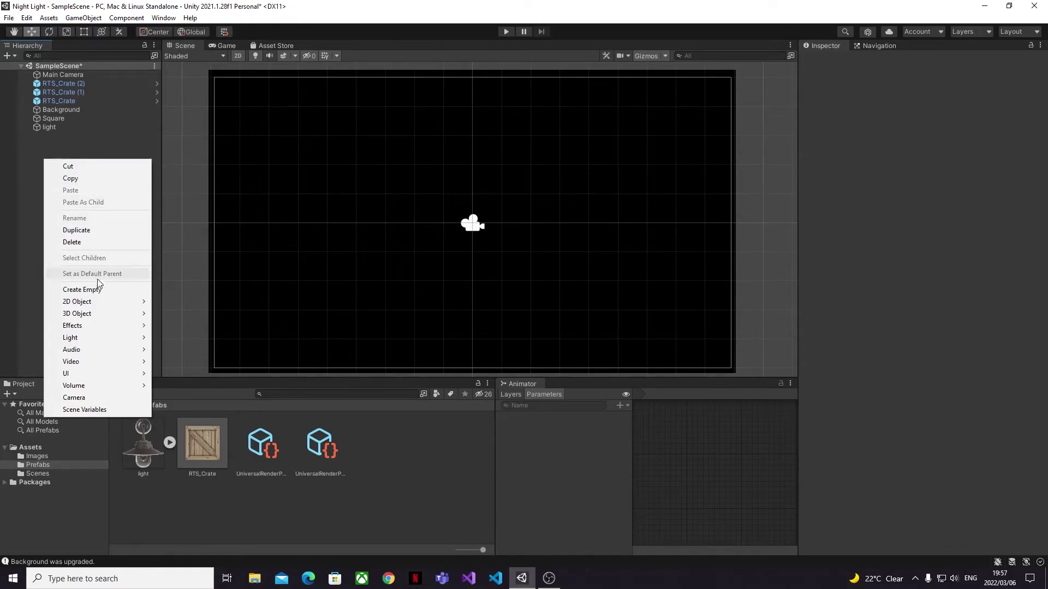
{"action": "mouse_move", "coordinate": [95, 339]}
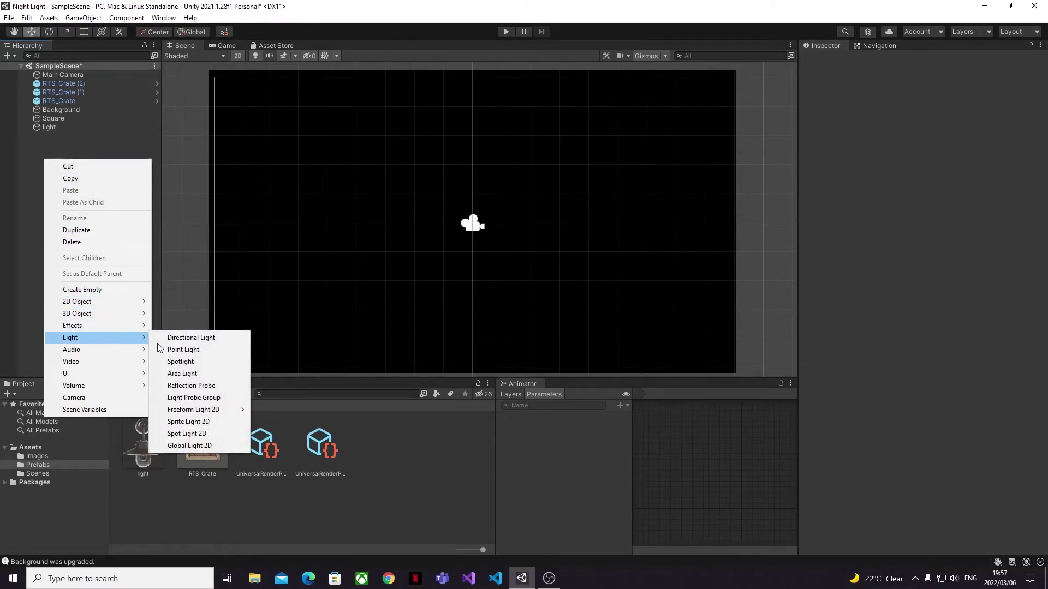
{"action": "left_click", "coordinate": [192, 445]}
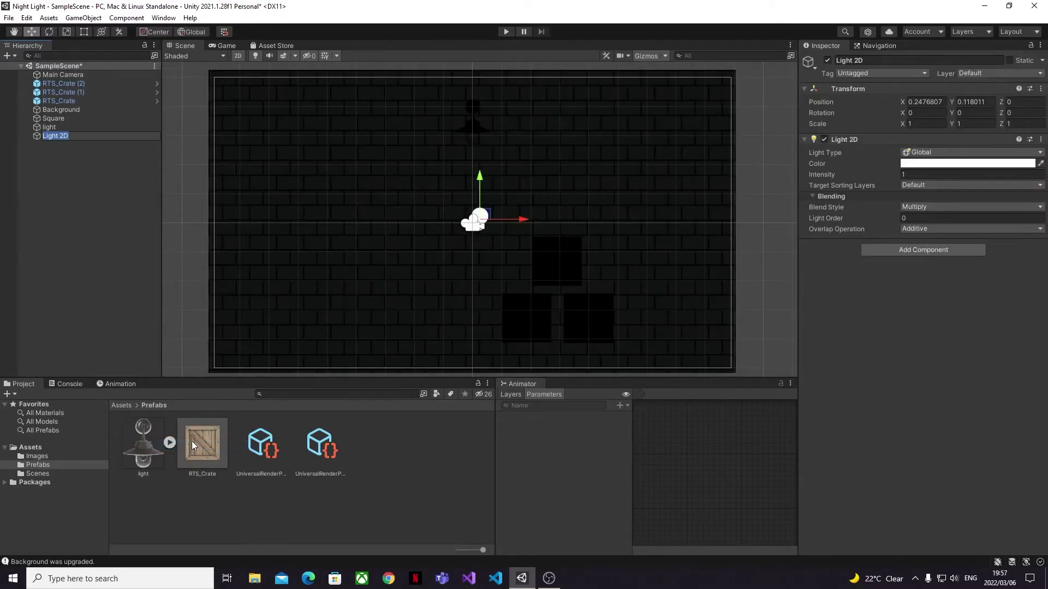
{"action": "type", "text": "GlobalLight"}
{"action": "key", "text": "Return"}
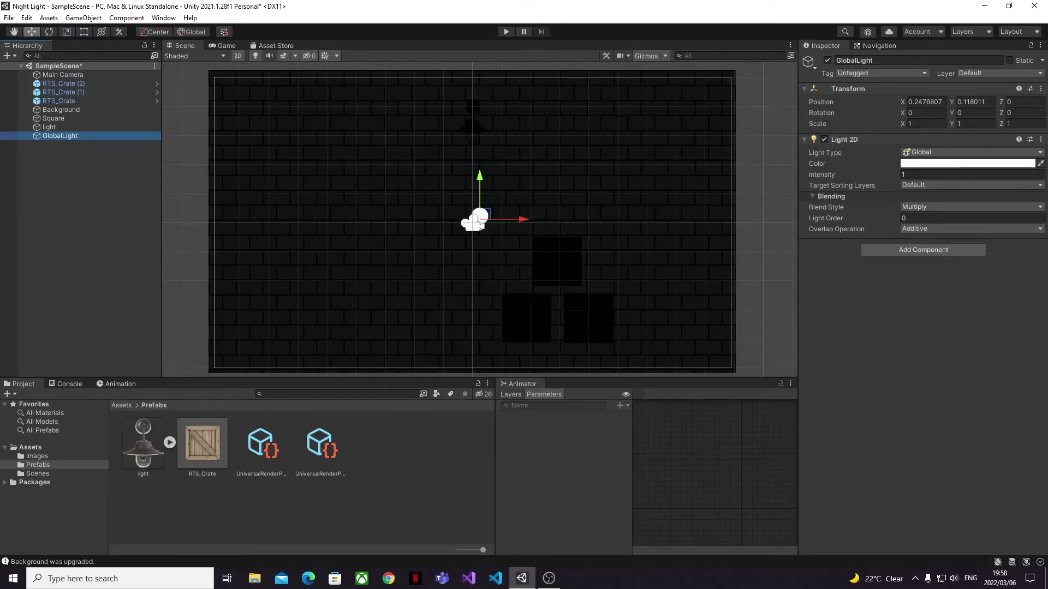
Set GlobalLight's Target Sorting Layers to include GameObjects, then check the Background sprite.
{"action": "left_click", "coordinate": [907, 183]}
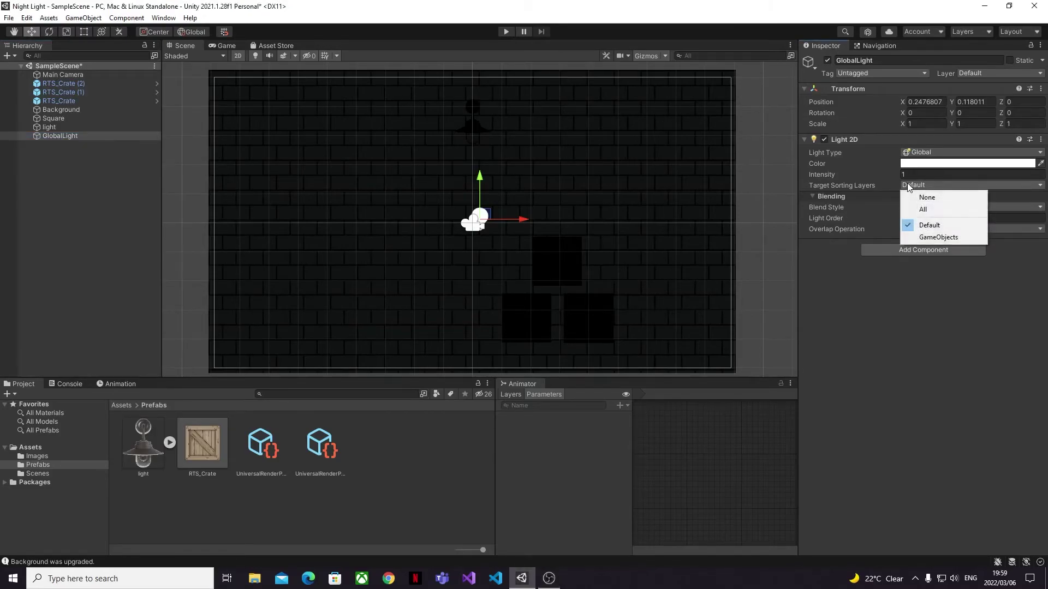
{"action": "left_click", "coordinate": [924, 237]}
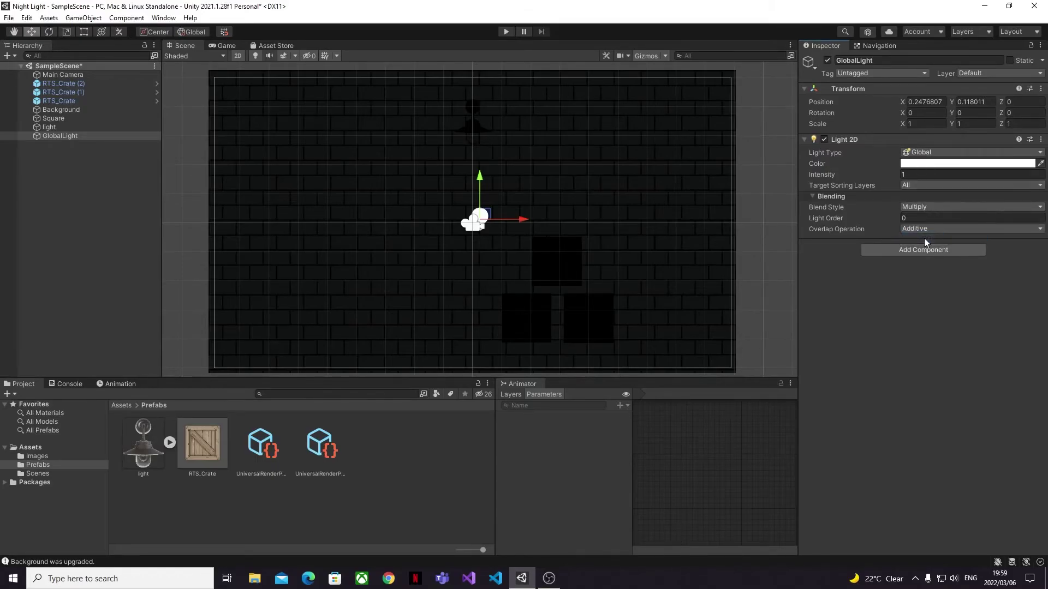
{"action": "left_click", "coordinate": [686, 250]}
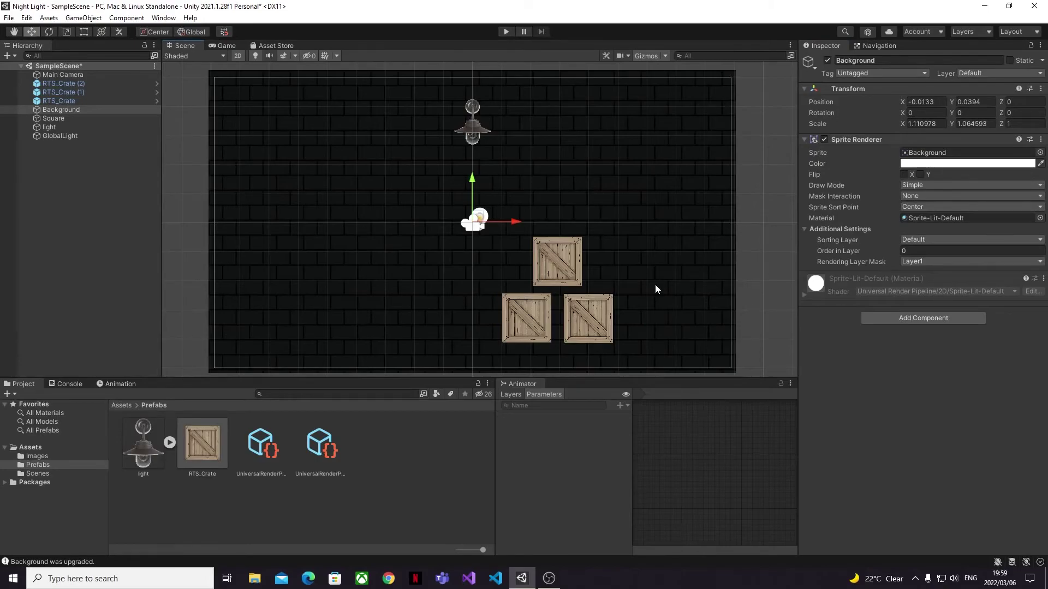
{"action": "left_click", "coordinate": [67, 175]}
Add an Isometric Diamond Freeform Light 2D and position it under the lamp.
{"action": "right_click", "coordinate": [47, 172]}
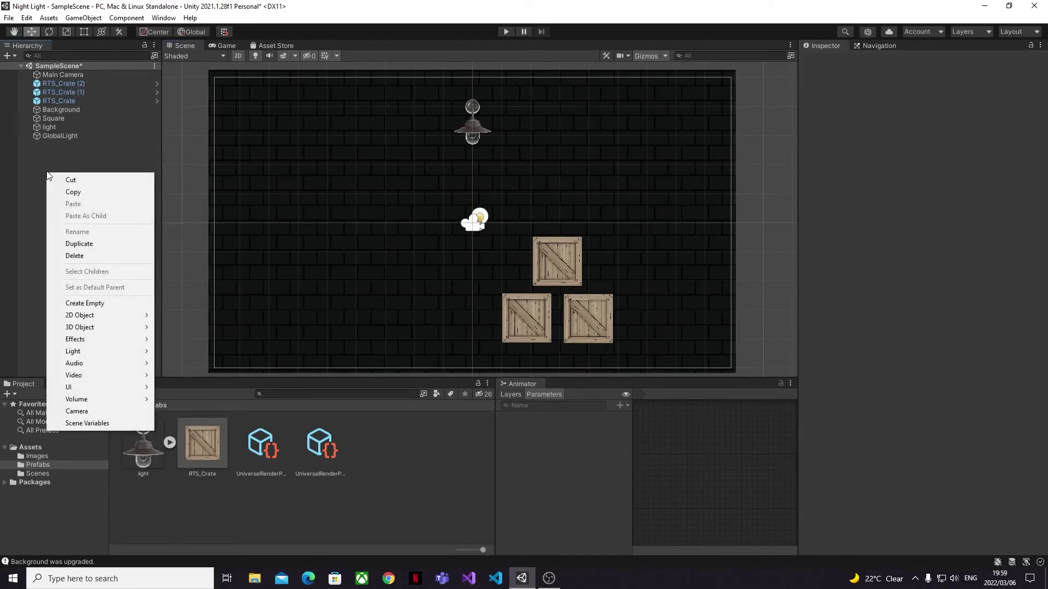
{"action": "mouse_move", "coordinate": [68, 317]}
{"action": "mouse_move", "coordinate": [71, 353]}
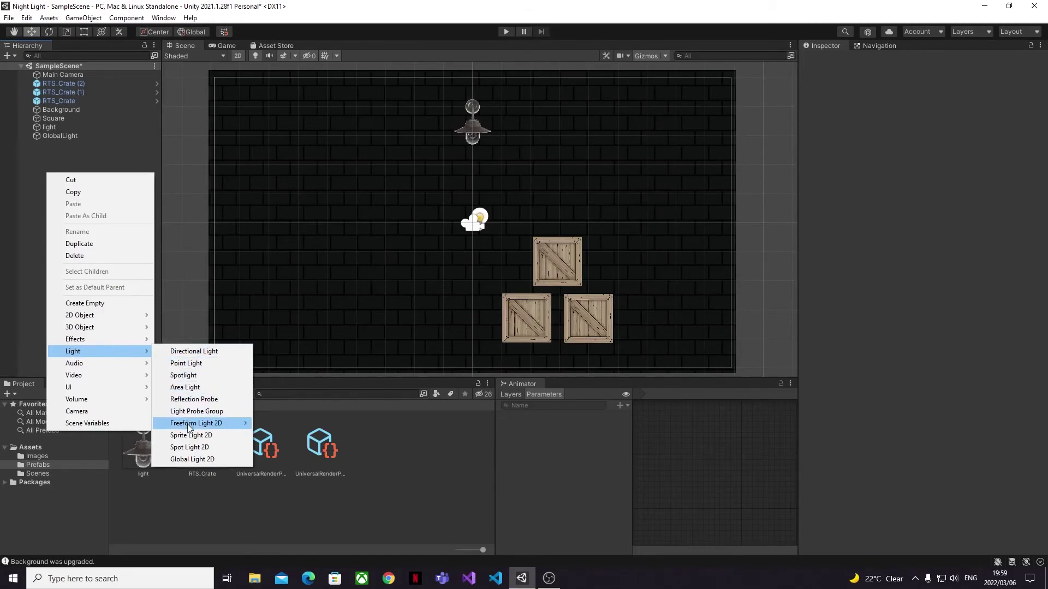
{"action": "mouse_move", "coordinate": [189, 427]}
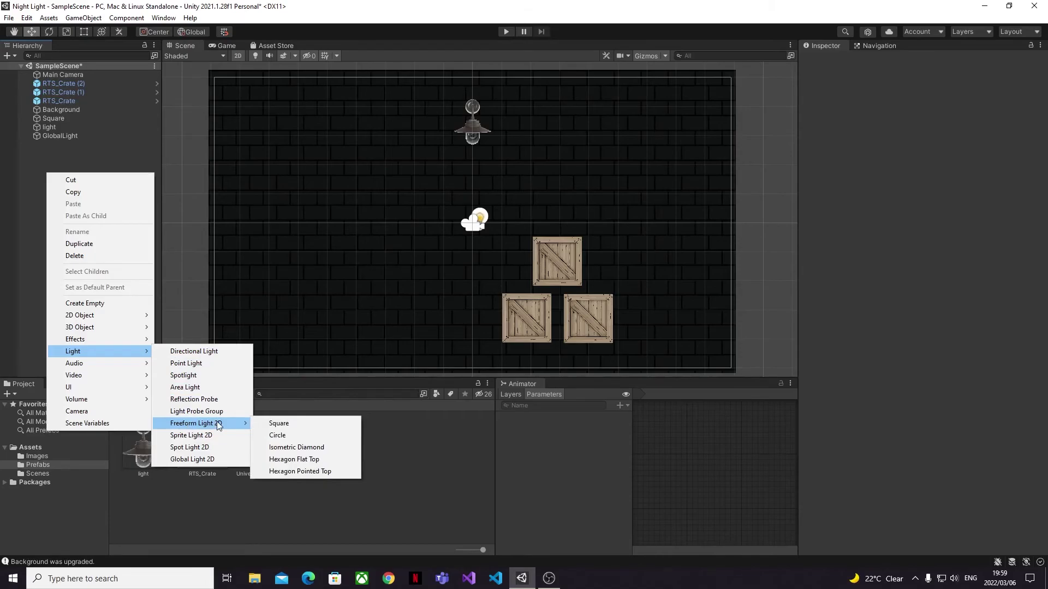
{"action": "left_click", "coordinate": [283, 447]}
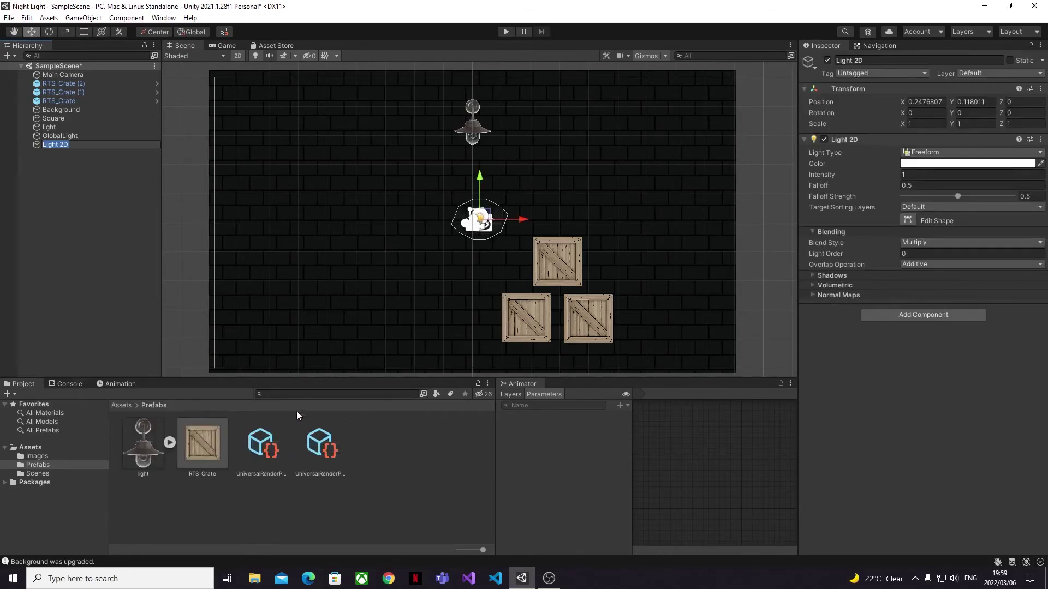
{"action": "left_click_drag", "start_coordinate": [482, 181], "coordinate": [471, 102]}
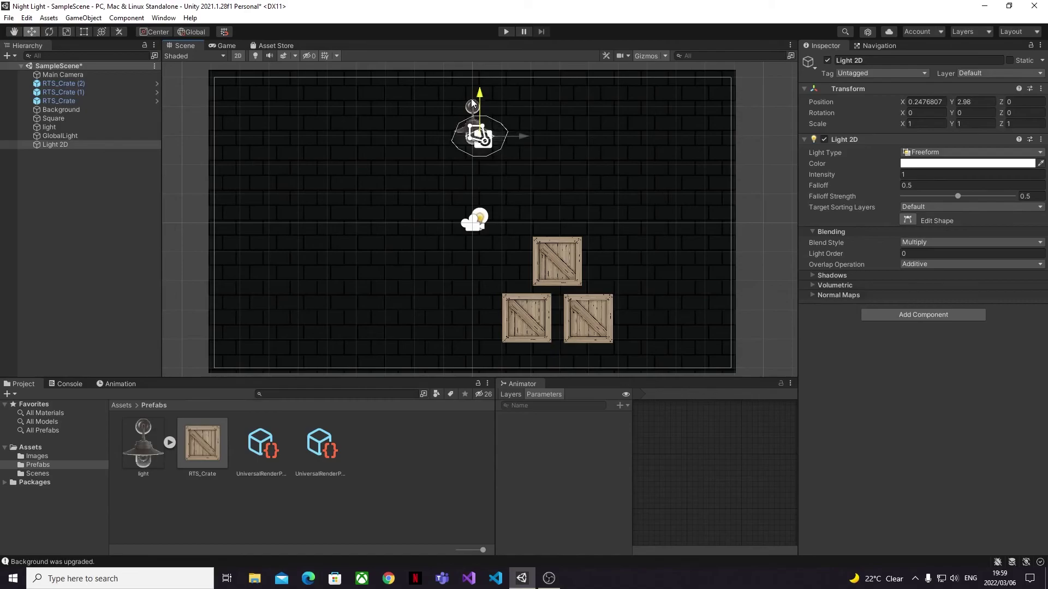
{"action": "left_click_drag", "start_coordinate": [519, 140], "coordinate": [394, 359]}
Reshape the light into a wide downward cone over the crates at intensity 2.98.
{"action": "left_click", "coordinate": [908, 219]}
{"action": "left_click_drag", "start_coordinate": [474, 138], "coordinate": [620, 363]}
{"action": "left_click_drag", "start_coordinate": [471, 134], "coordinate": [469, 356]}
{"action": "left_click_drag", "start_coordinate": [620, 363], "coordinate": [588, 362]}
{"action": "left_click_drag", "start_coordinate": [395, 359], "coordinate": [395, 358]}
{"action": "left_click_drag", "start_coordinate": [899, 174], "coordinate": [937, 172]}
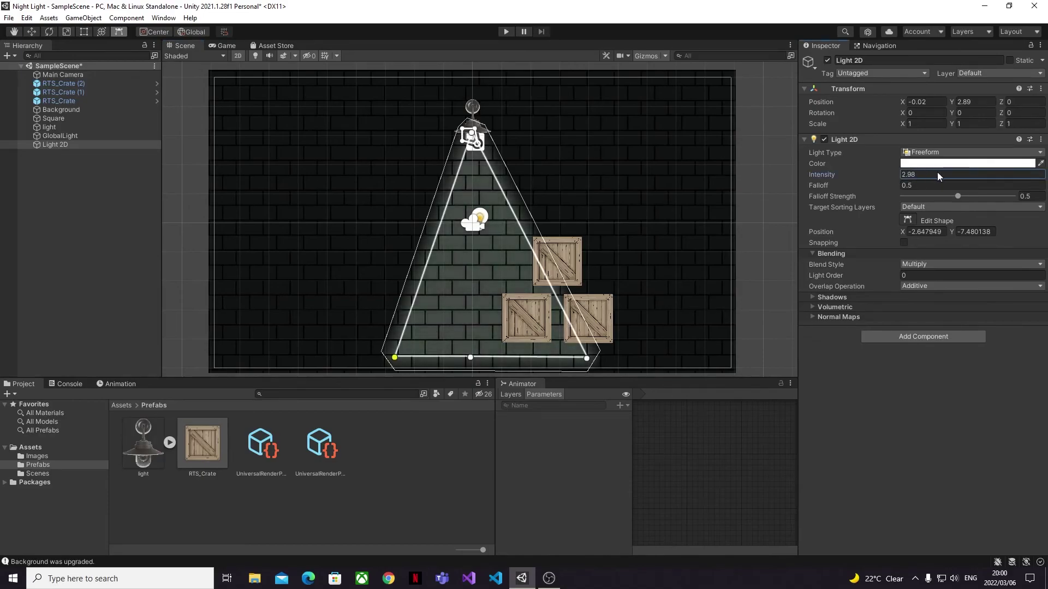
Run the scene and set the cone light's target sorting layers to include GameObjects.
{"action": "left_click", "coordinate": [505, 31]}
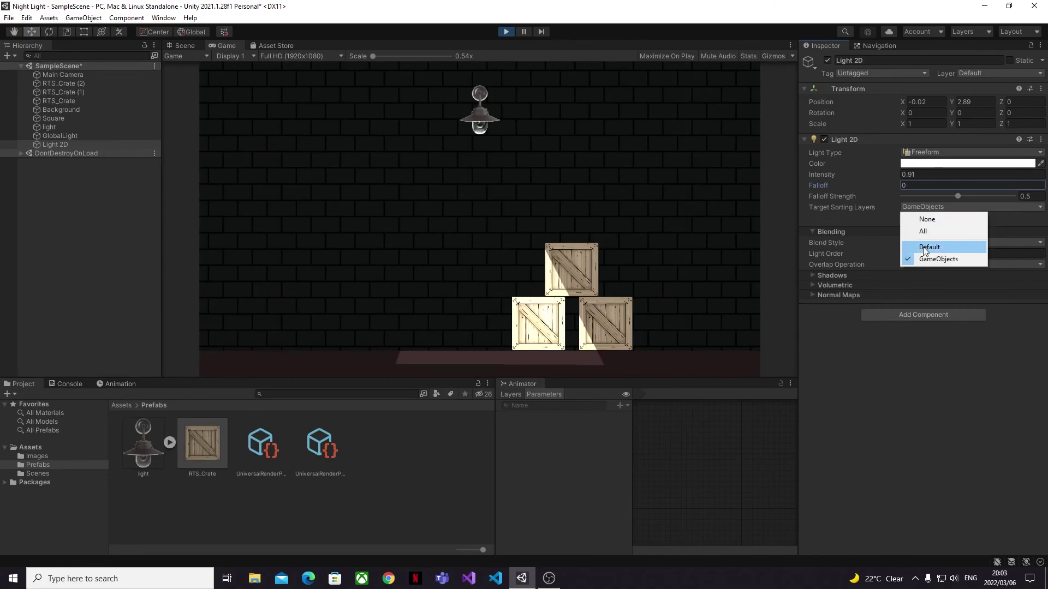
{"action": "left_click", "coordinate": [922, 247]}
{"action": "left_click", "coordinate": [925, 207]}
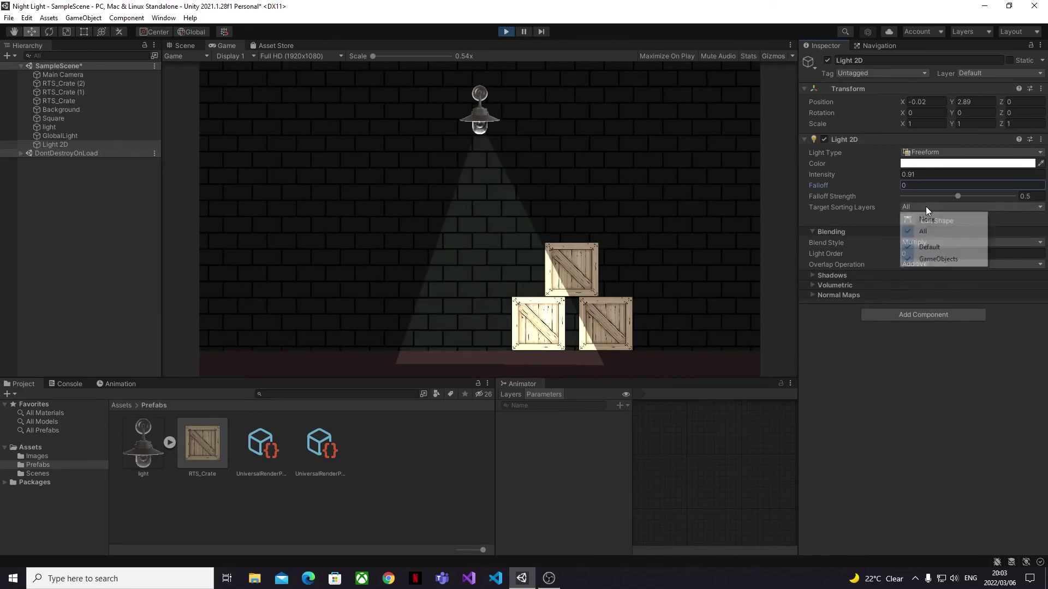
{"action": "left_click", "coordinate": [927, 259]}
{"action": "left_click_drag", "start_coordinate": [901, 172], "coordinate": [918, 172]}
{"action": "left_click", "coordinate": [925, 207]}
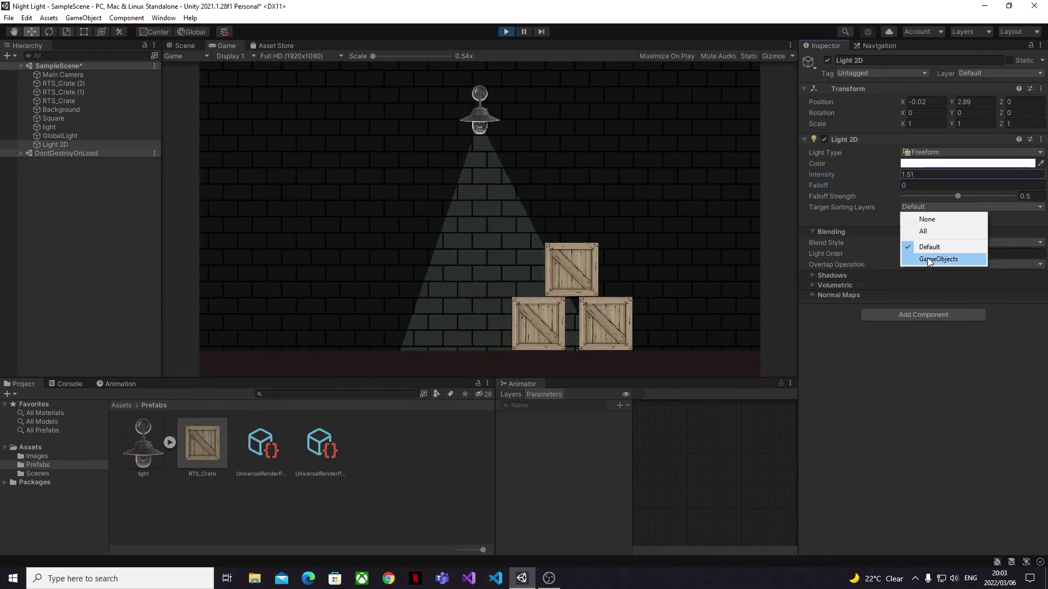
{"action": "left_click", "coordinate": [928, 258]}
{"action": "mouse_move", "coordinate": [906, 173]}
{"action": "left_mouse_down"}
{"action": "mouse_move", "coordinate": [963, 174]}
{"action": "mouse_move", "coordinate": [918, 176]}
{"action": "left_mouse_up"}
Try a red light colour at intensity 3.24, then shift it to warm yellow (FDF05C).
{"action": "left_click", "coordinate": [927, 163]}
{"action": "left_click", "coordinate": [987, 222]}
{"action": "left_click", "coordinate": [868, 216]}
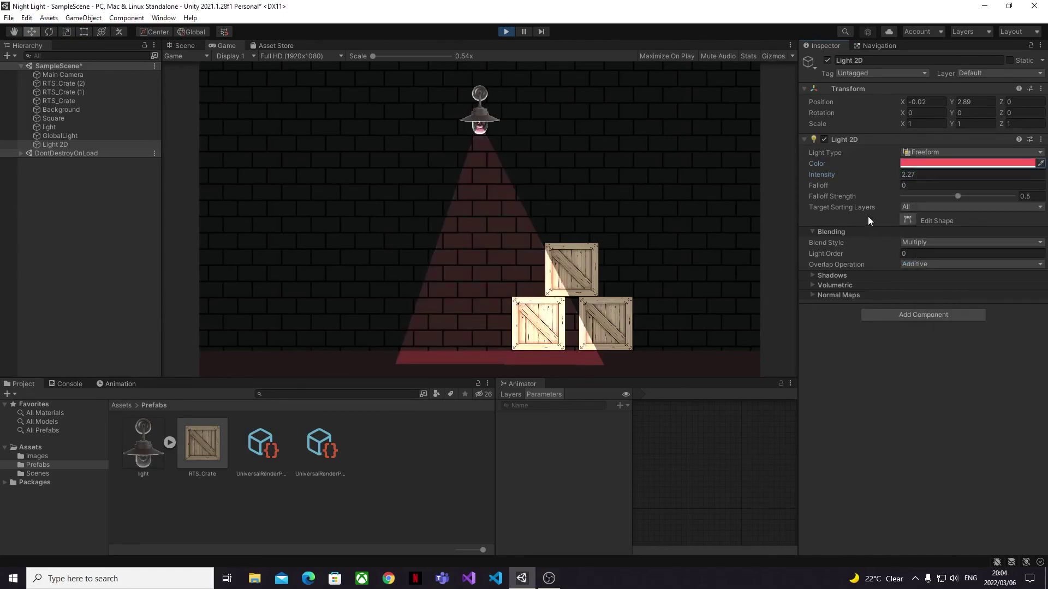
{"action": "left_click", "coordinate": [920, 174]}
{"action": "type", "text": "3.24"}
{"action": "mouse_move", "coordinate": [896, 175]}
{"action": "left_mouse_down"}
{"action": "mouse_move", "coordinate": [915, 184]}
{"action": "mouse_move", "coordinate": [896, 185]}
{"action": "mouse_move", "coordinate": [893, 175]}
{"action": "left_mouse_up"}
{"action": "left_click", "coordinate": [913, 162]}
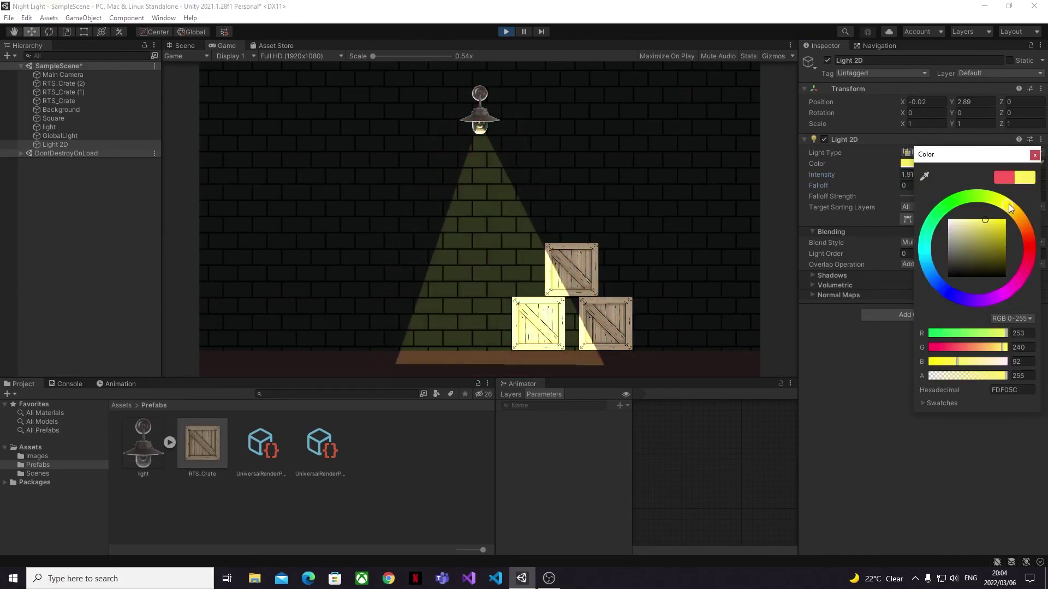